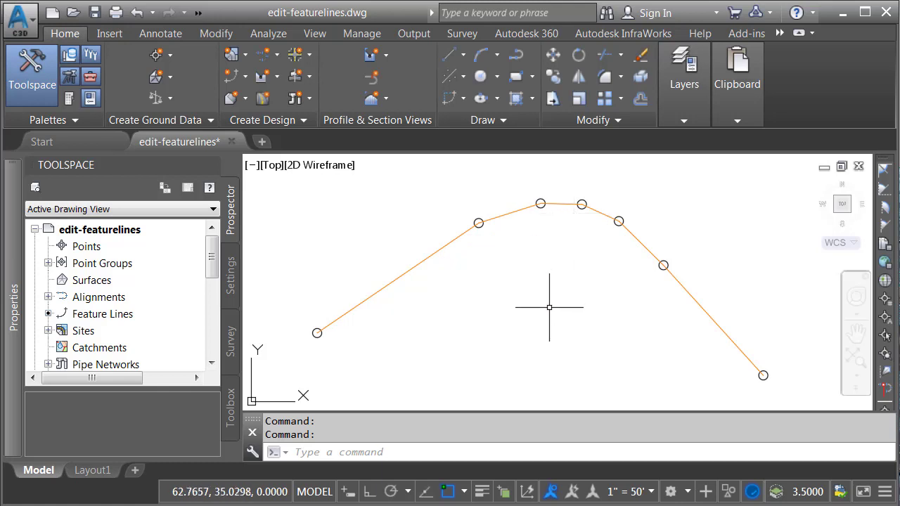
# Return to a flat top plan view, frame the feature line, and select it
pyautogui.moveTo(535, 309)
pyautogui.keyDown('shift'); pyautogui.mouseDown(button='middle')
pyautogui.moveTo(541, 260)
pyautogui.moveTo(572, 233)
pyautogui.moveTo(537, 287)
pyautogui.moveTo(536, 319)
pyautogui.mouseUp(button='middle'); pyautogui.keyUp('shift')
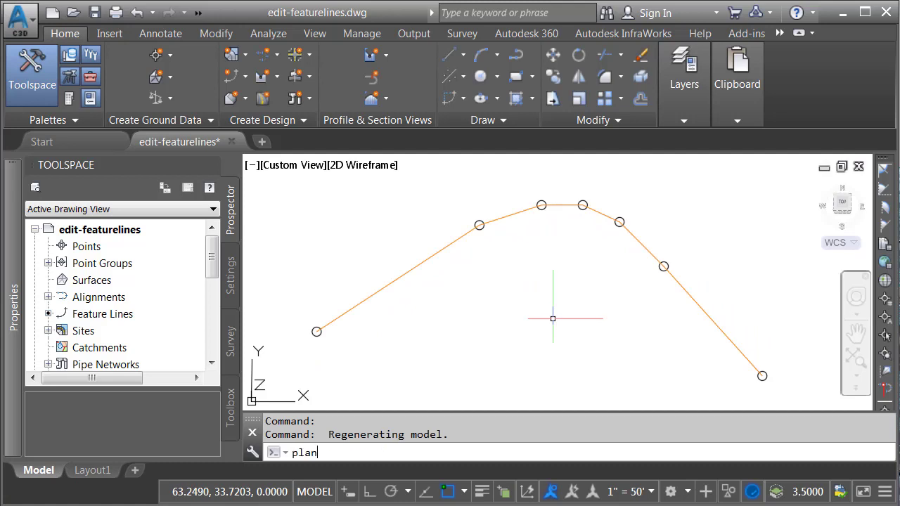
pyautogui.press('Return')
pyautogui.press('Return')
pyautogui.scroll(-2, 570, 299)
pyautogui.moveTo(573, 302); pyautogui.dragTo(539, 302, button='middle')
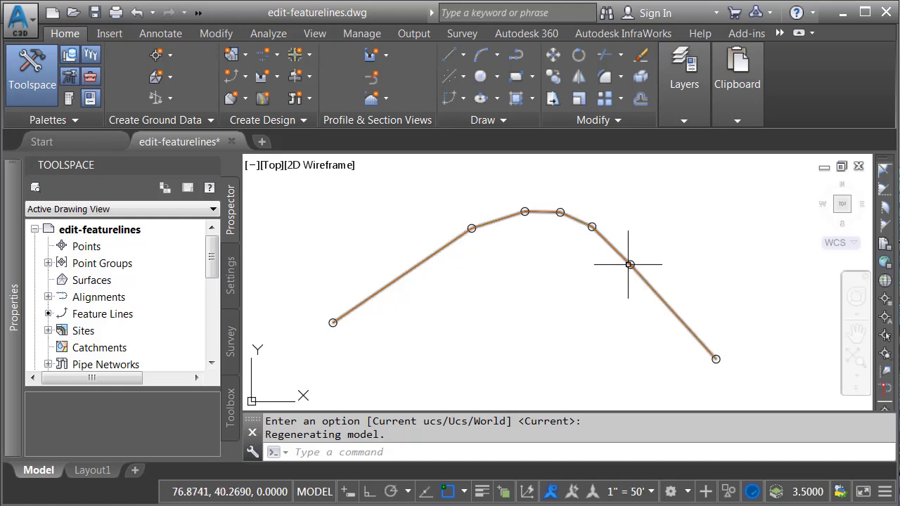
pyautogui.click(441, 247)
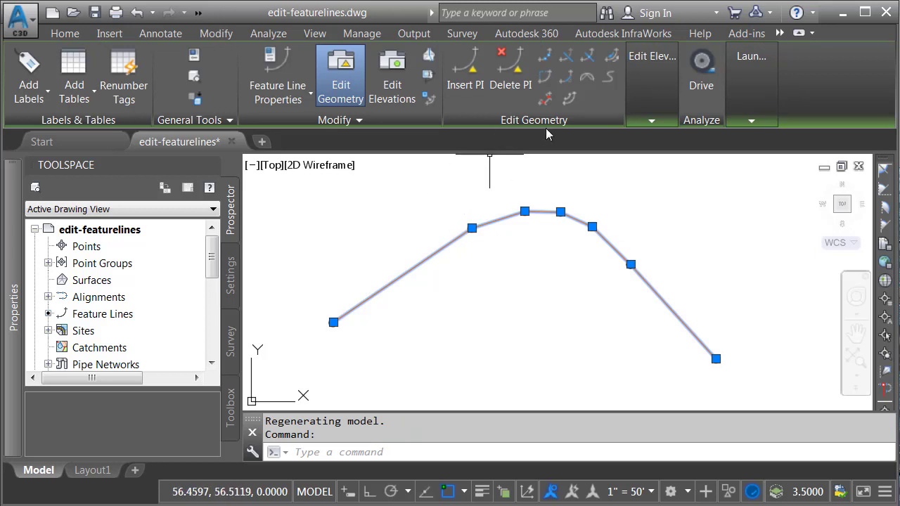
# Fit curves through the peak vertices using tolerance 0.01 and 3 segments
pyautogui.click(588, 76)
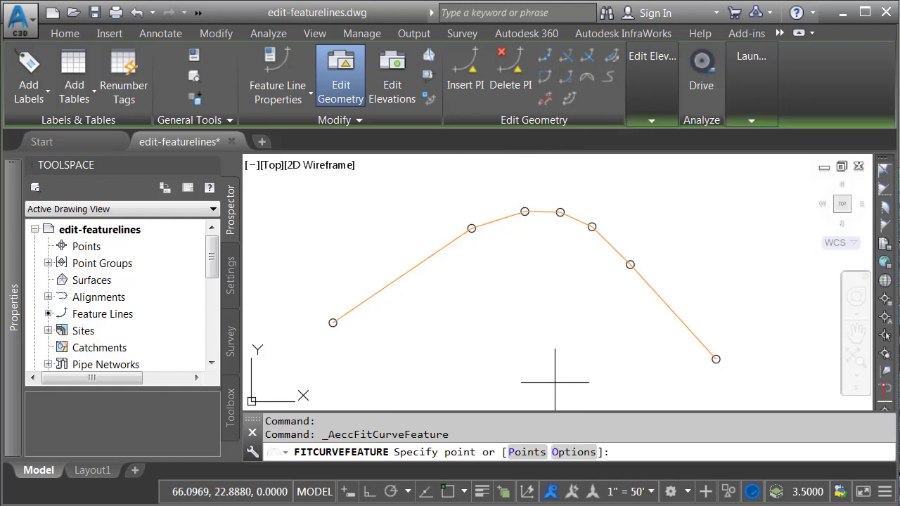
pyautogui.click(572, 452)
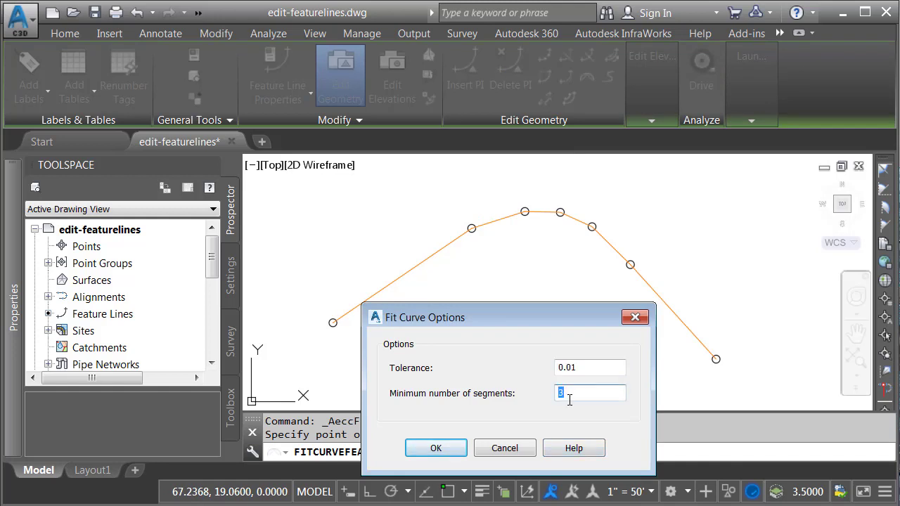
pyautogui.click(436, 449)
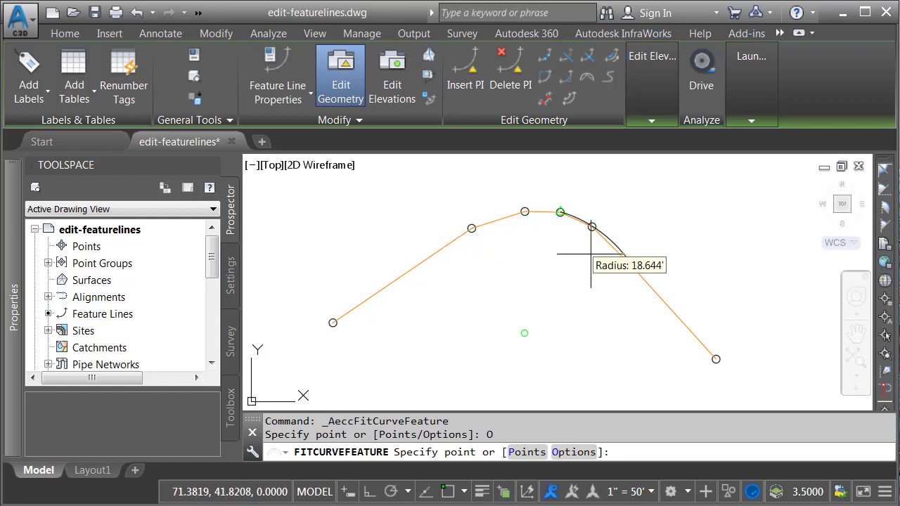
pyautogui.click(526, 211)
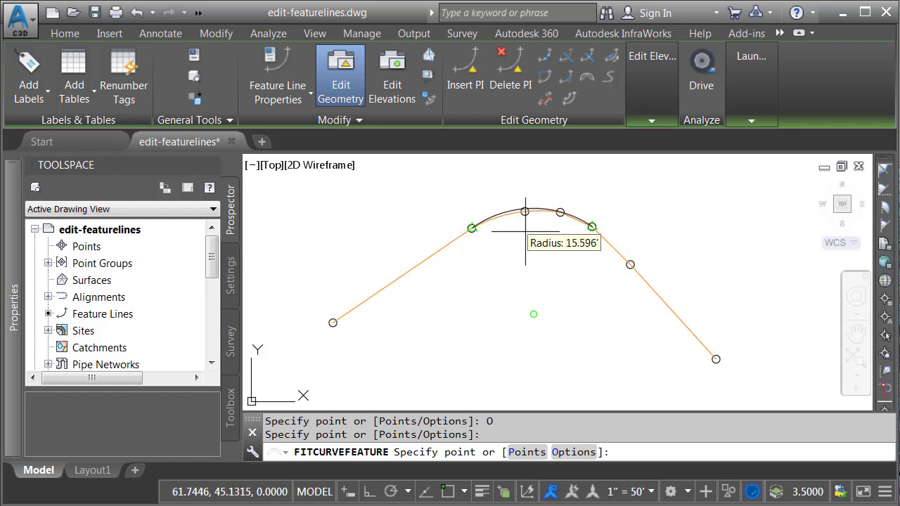
pyautogui.click(579, 243)
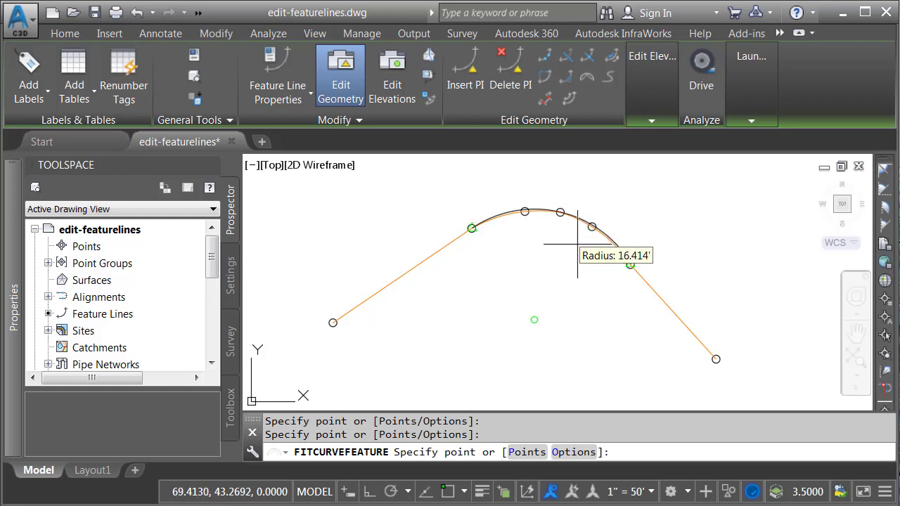
pyautogui.press('Return')
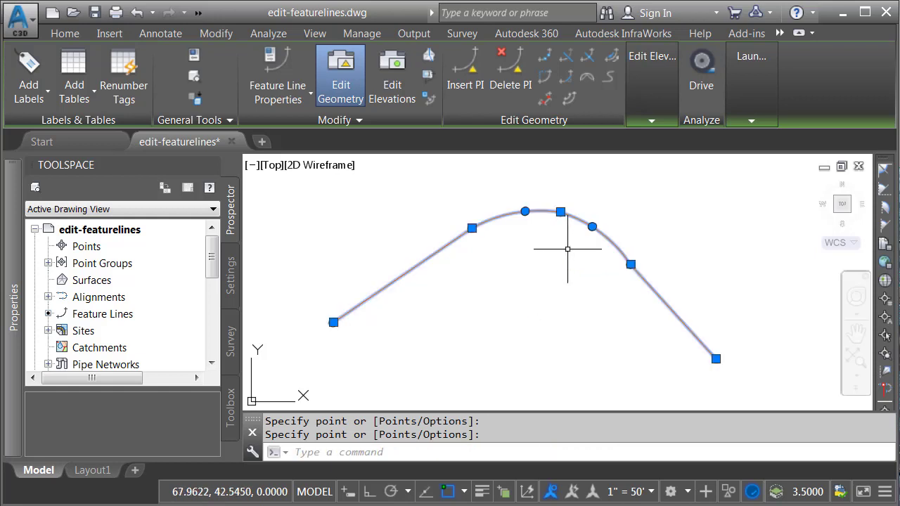
pyautogui.scroll(3, 554, 235)
pyautogui.moveTo(555, 232); pyautogui.dragTo(560, 267, button='middle')
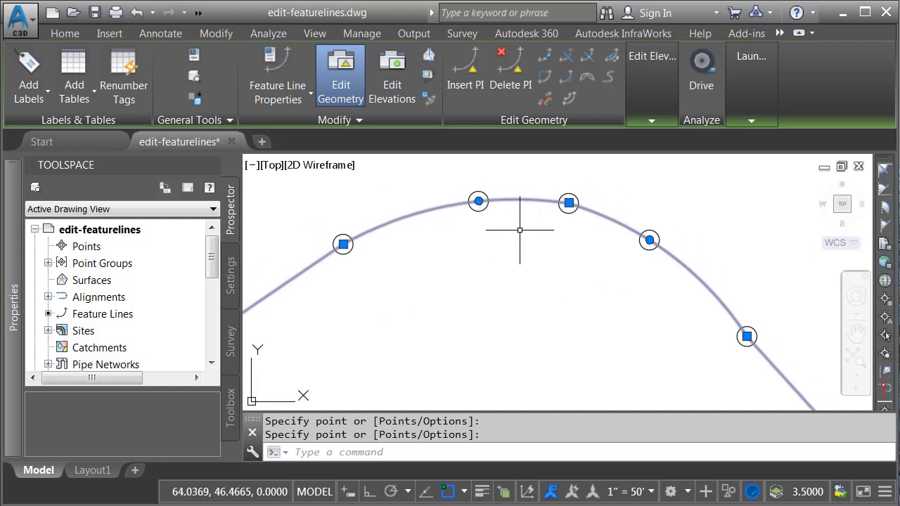
pyautogui.keyDown('shift'); pyautogui.moveTo(539, 295); pyautogui.dragTo(548, 241, button='middle'); pyautogui.keyUp('shift')
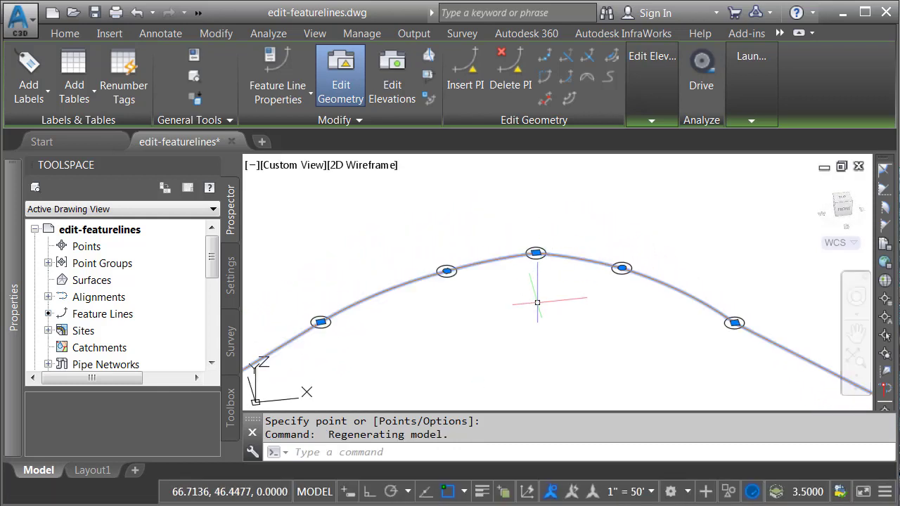
pyautogui.press('Return')
pyautogui.press('Return')
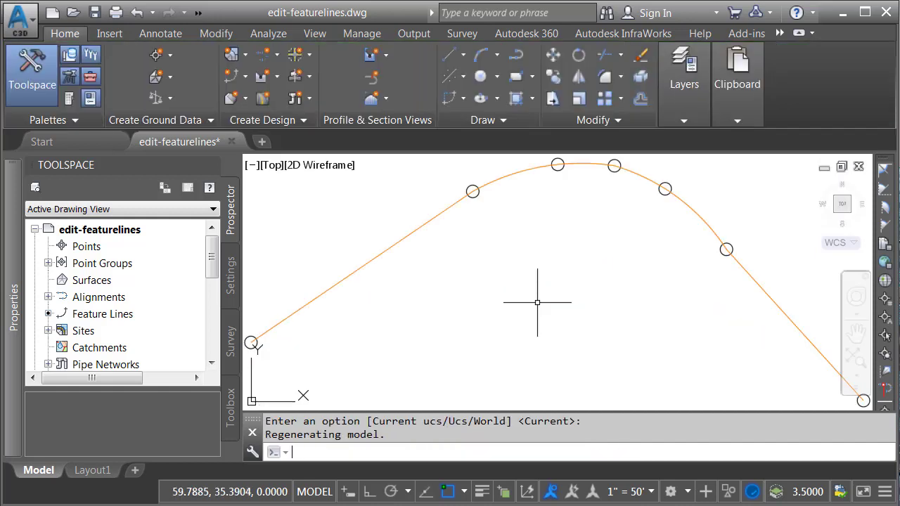
pyautogui.moveTo(577, 240); pyautogui.dragTo(524, 287, button='middle')
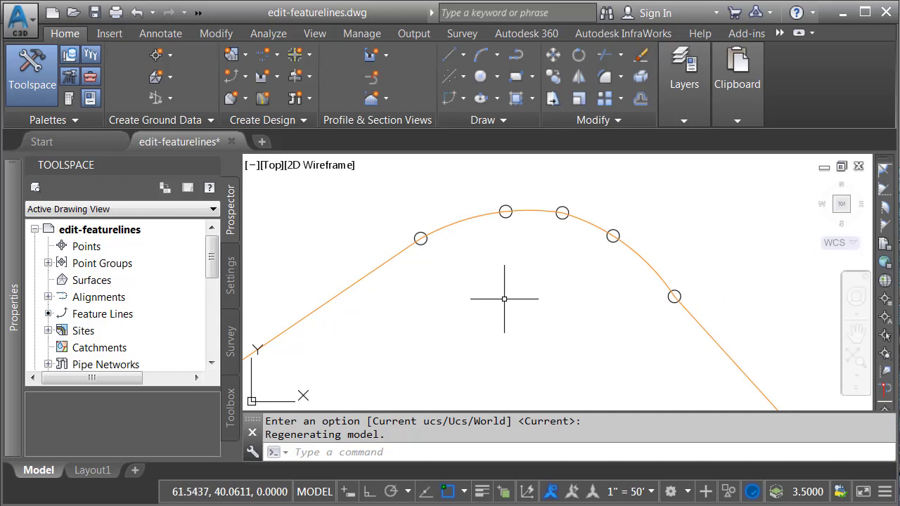
pyautogui.click(385, 264)
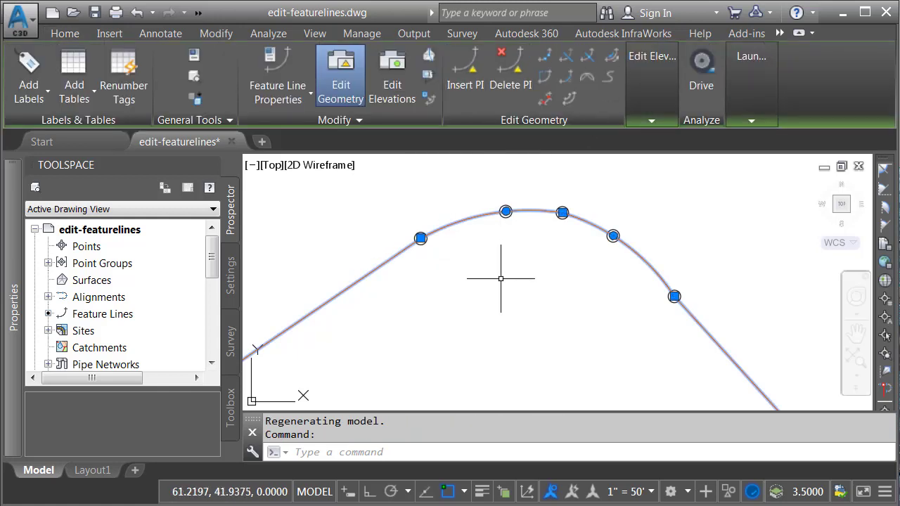
pyautogui.press('Escape')
pyautogui.press('Escape')
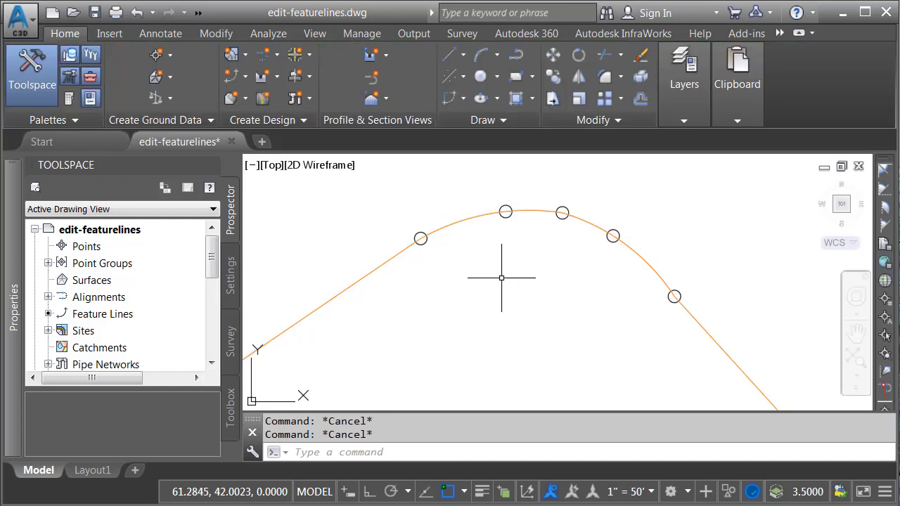
# Use Smooth's Straighten option to turn the curved crest into straight segments, then reselect the line
pyautogui.click(216, 33)
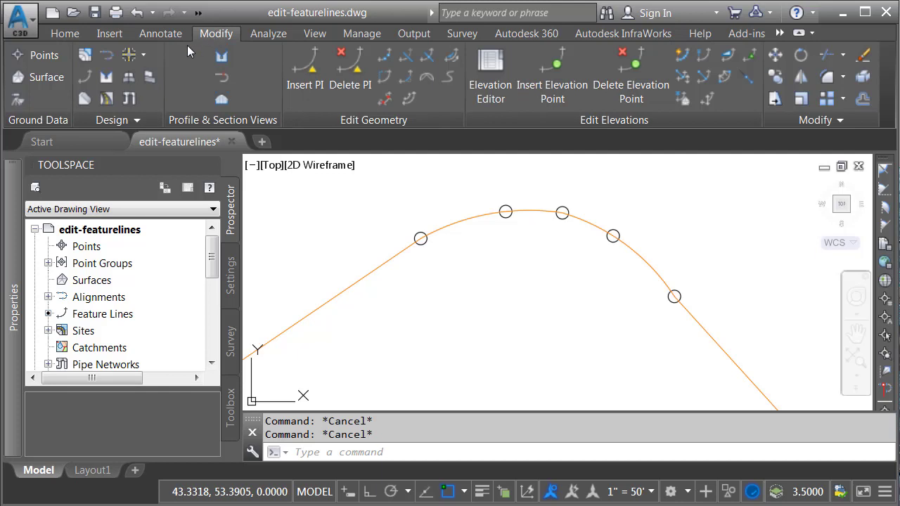
pyautogui.click(84, 77)
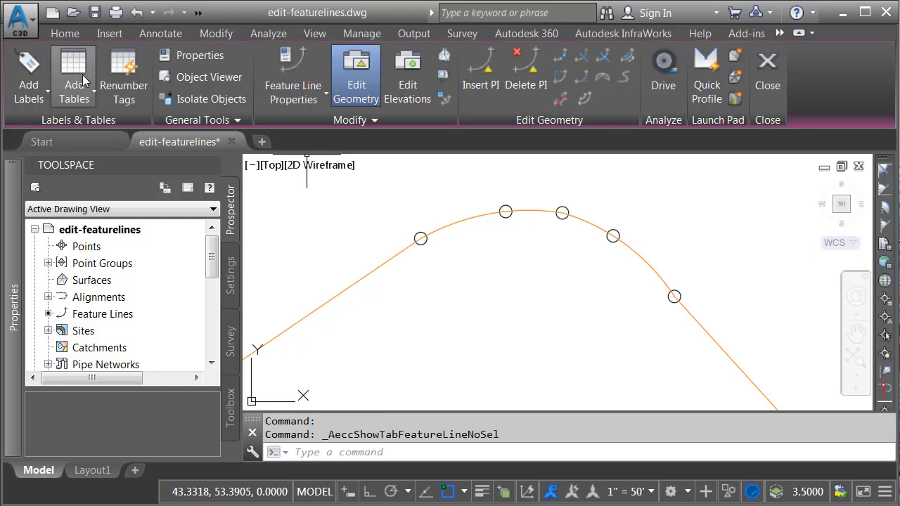
pyautogui.click(623, 79)
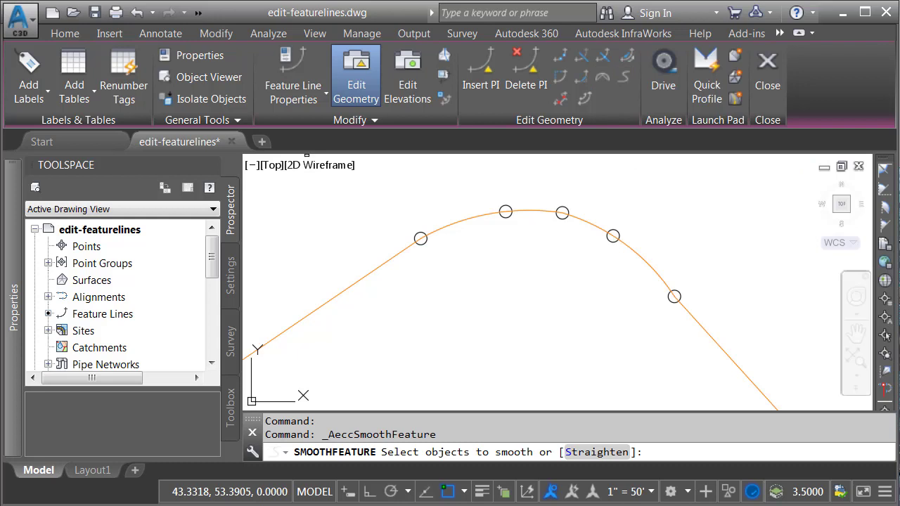
pyautogui.click(588, 451)
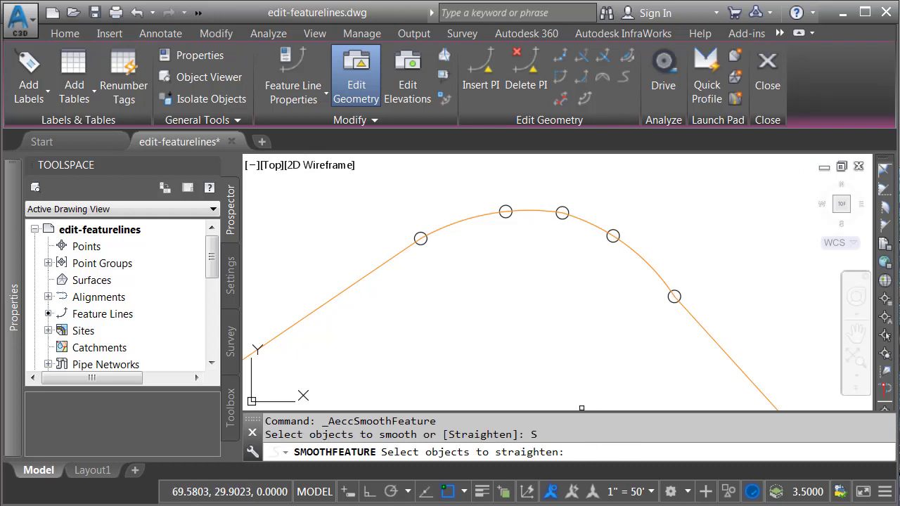
pyautogui.click(454, 227)
pyautogui.press('Return')
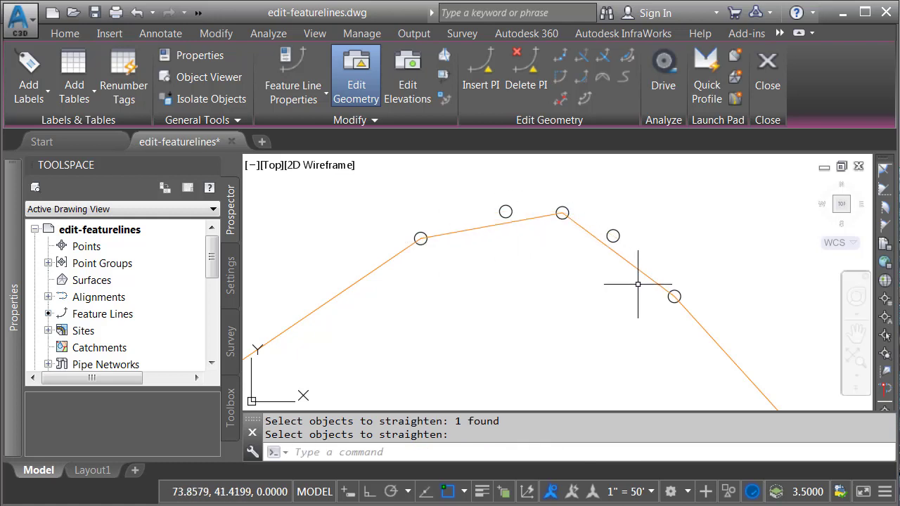
pyautogui.click(543, 216)
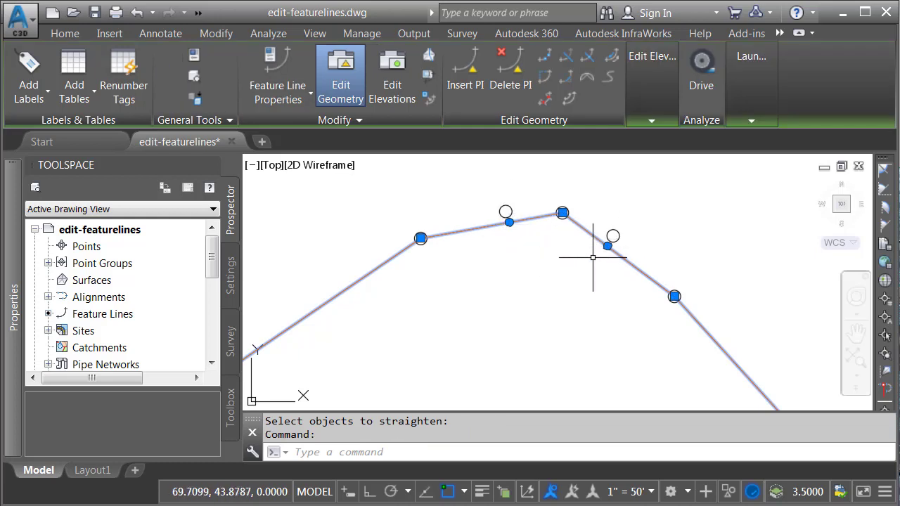
# Delete the elevation point beside the feature line's crest
pyautogui.click(649, 123)
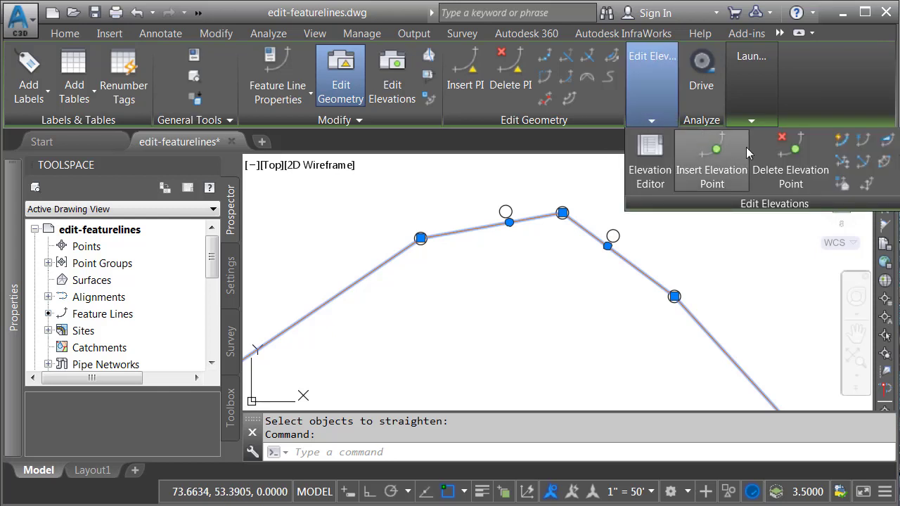
pyautogui.click(783, 161)
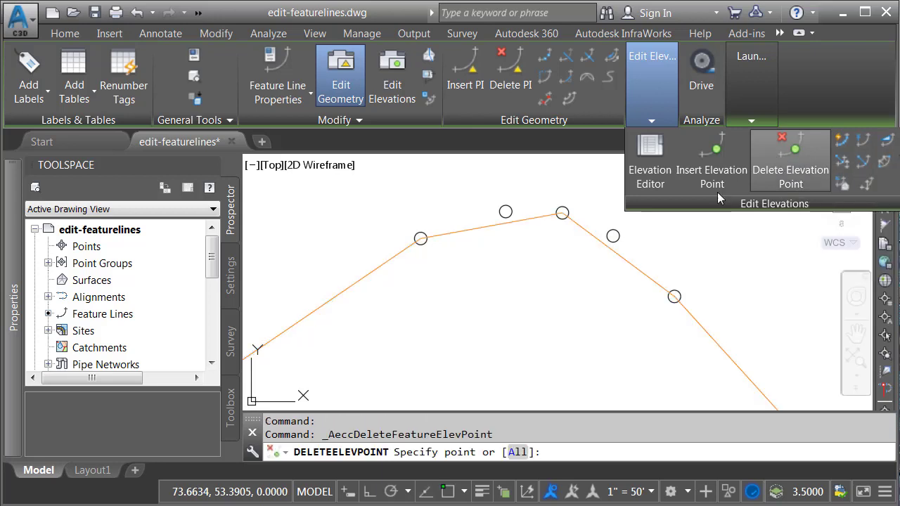
pyautogui.click(520, 218)
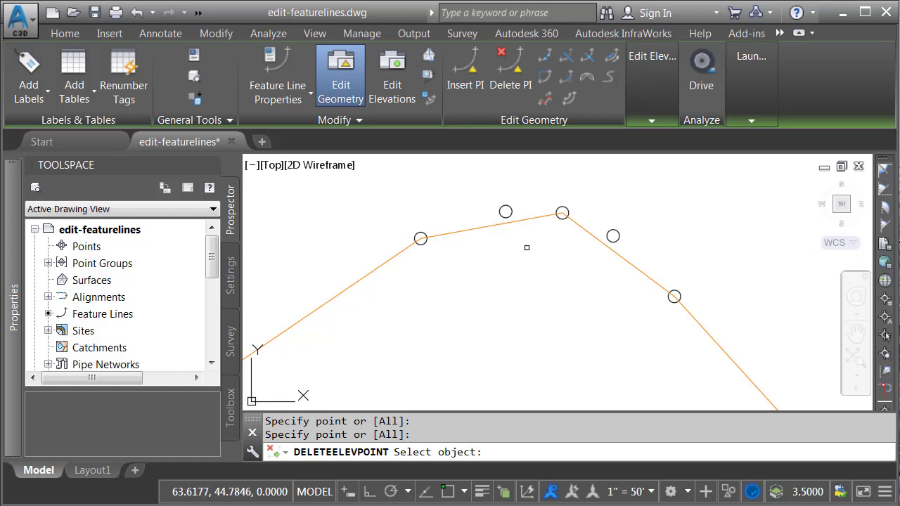
# Insert two PIs flanking the crest, accepting elevations 1.66 and 2.26
pyautogui.click(465, 73)
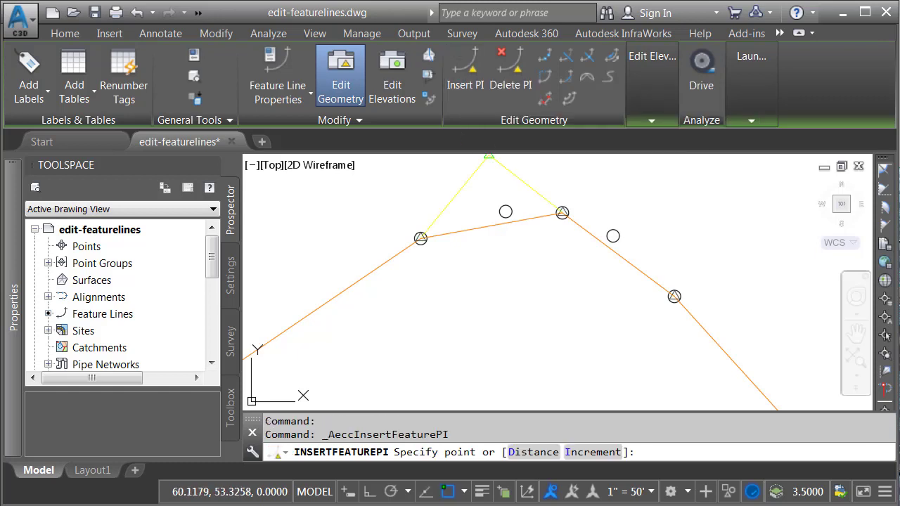
pyautogui.click(505, 212)
pyautogui.press('Return')
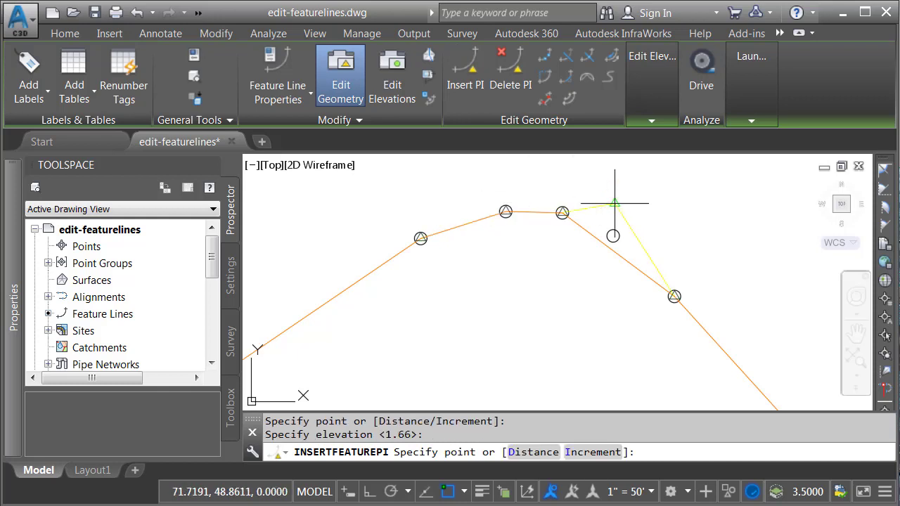
pyautogui.click(612, 236)
pyautogui.press('Return')
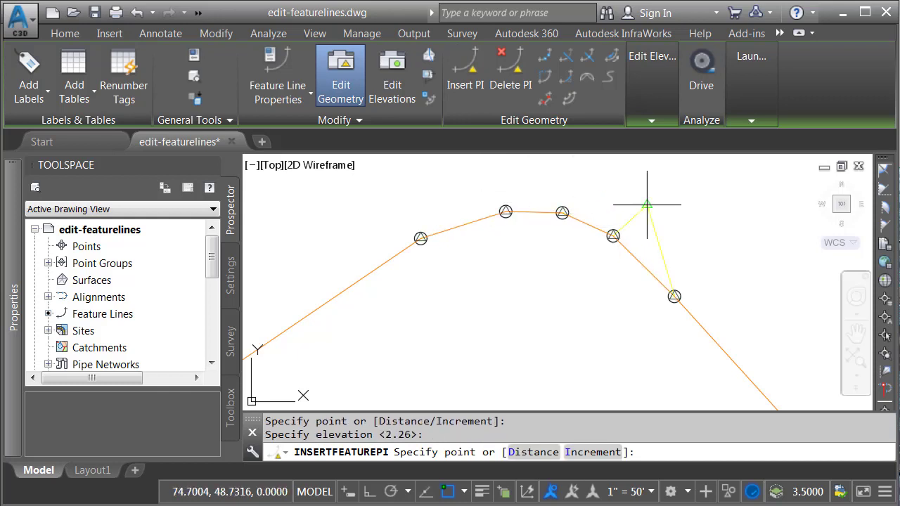
pyautogui.press('Return')
pyautogui.press('Return')
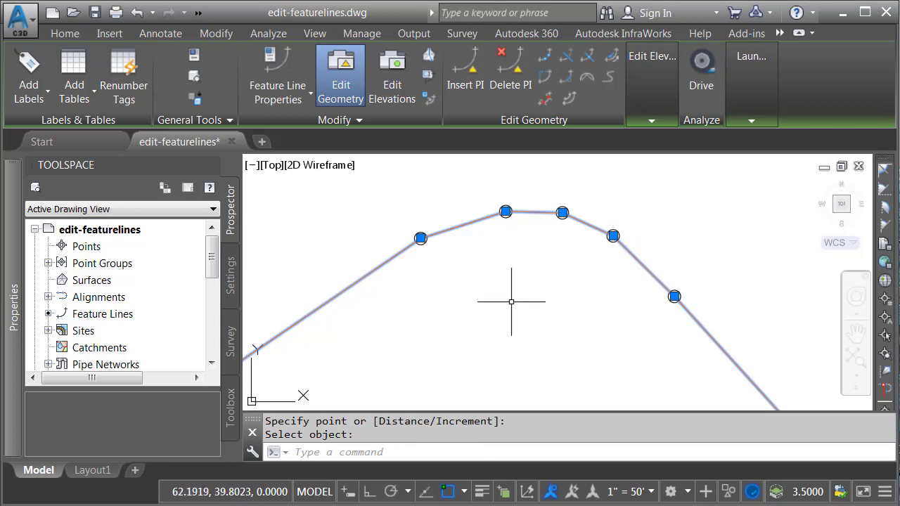
pyautogui.keyDown('shift'); pyautogui.moveTo(528, 334); pyautogui.dragTo(526, 285, button='middle'); pyautogui.keyUp('shift')
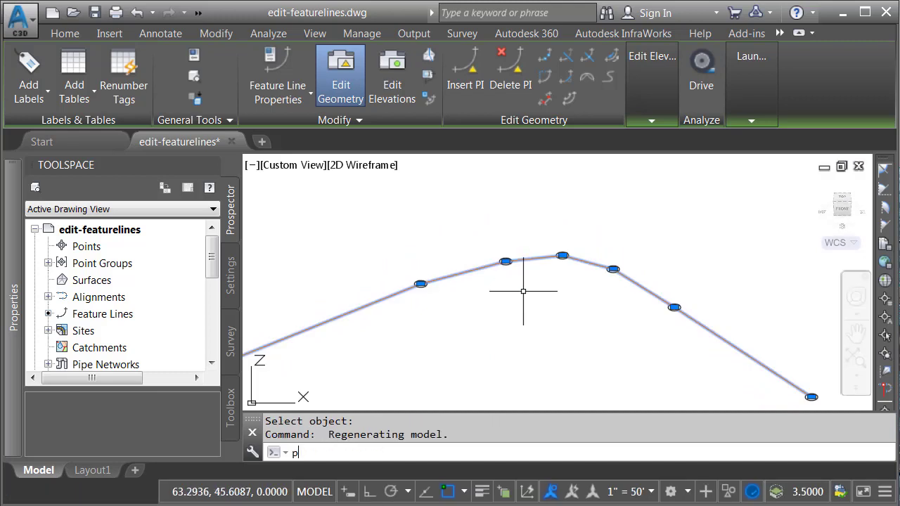
pyautogui.press('Return')
pyautogui.press('Return')
pyautogui.moveTo(530, 285); pyautogui.dragTo(496, 317, button='middle')
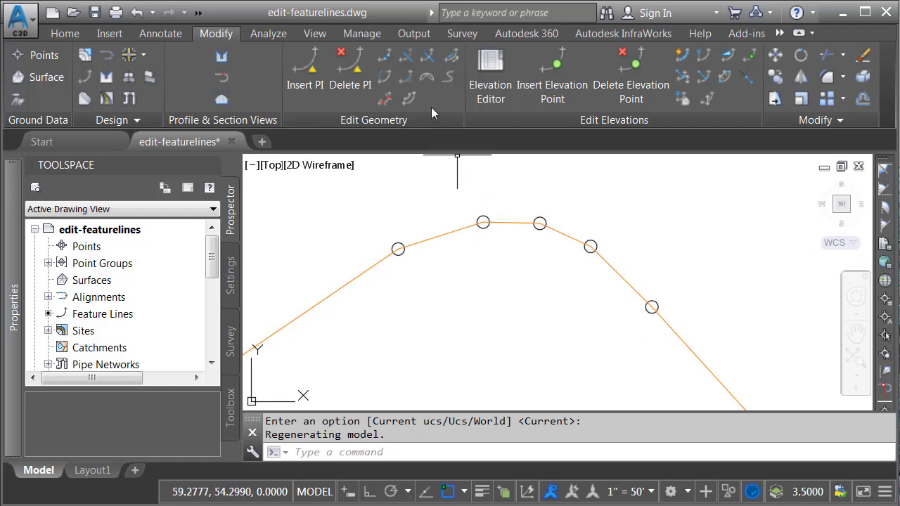
# Fit one arc from the upper-left crest vertex to the lower-right vertex, accepting the tolerance warning
pyautogui.click(427, 77)
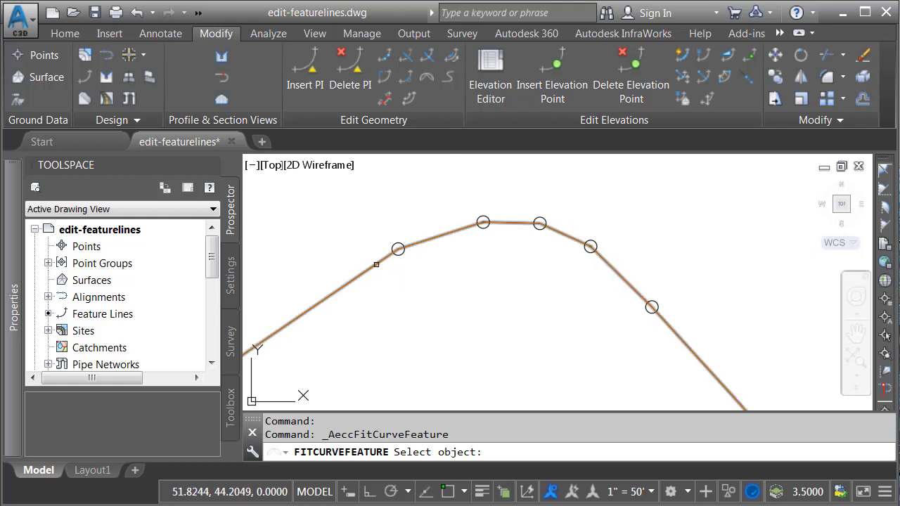
pyautogui.click(376, 265)
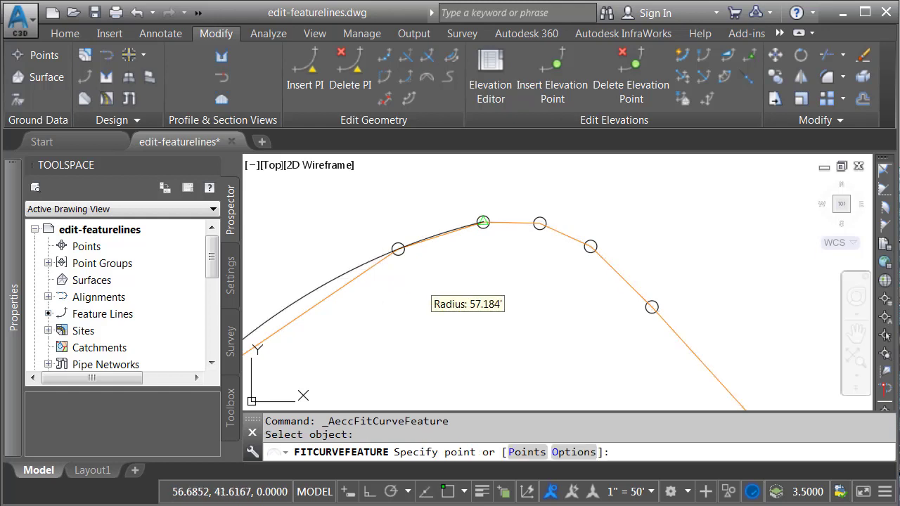
pyautogui.click(522, 452)
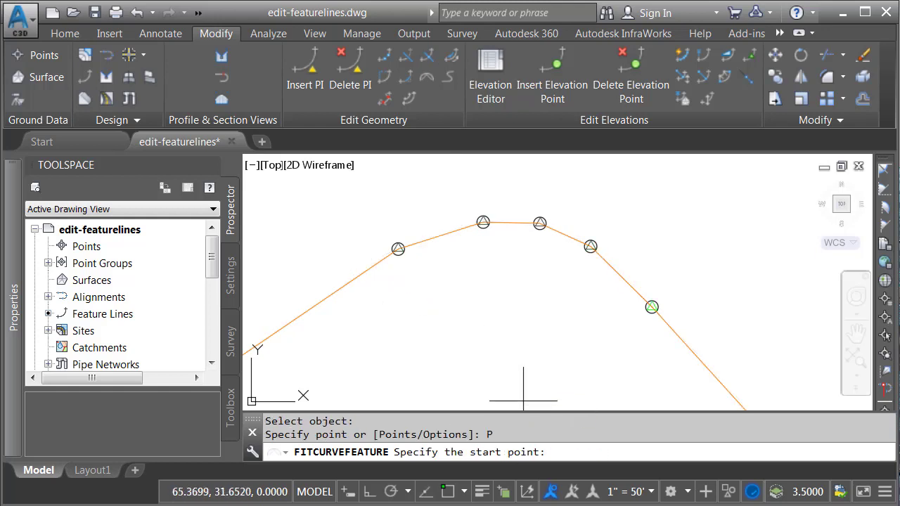
pyautogui.click(407, 263)
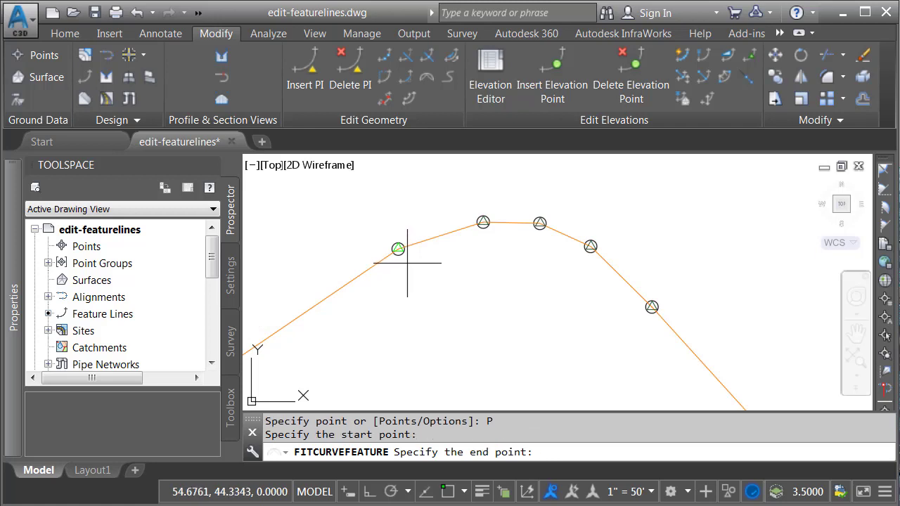
pyautogui.click(638, 318)
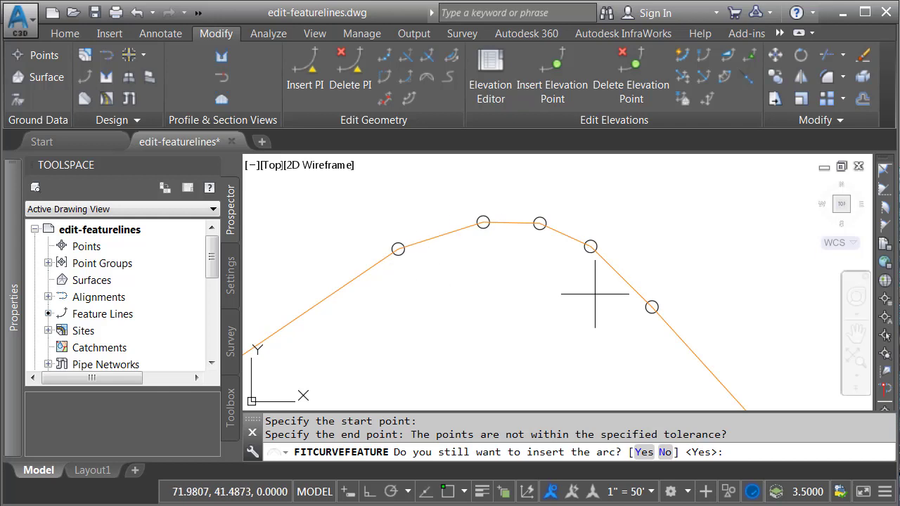
pyautogui.click(643, 452)
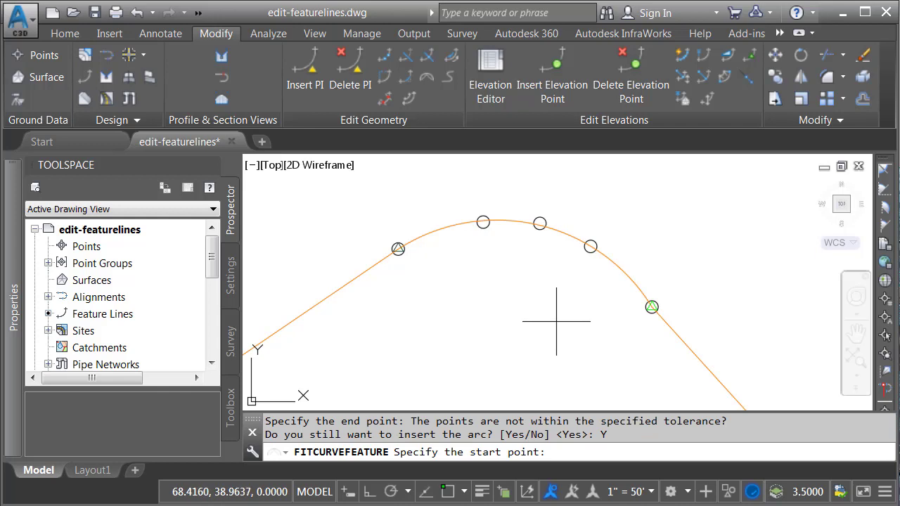
pyautogui.press('Escape')
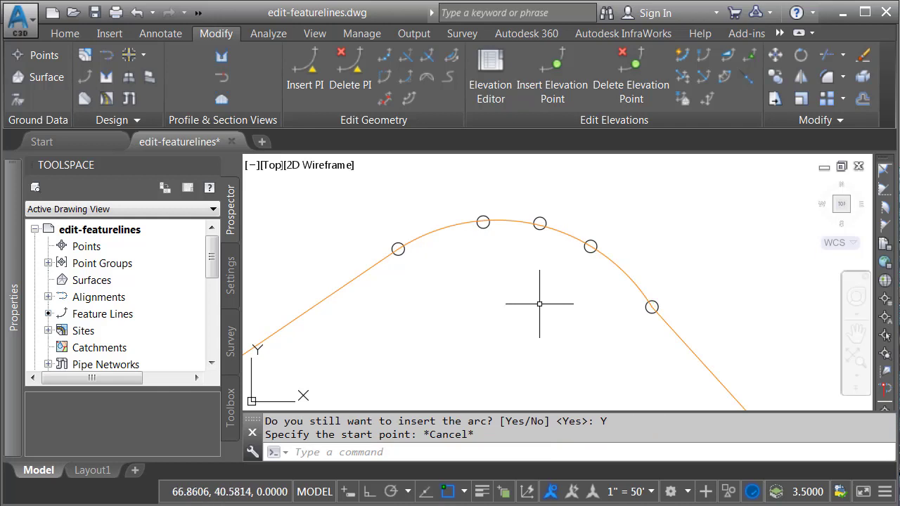
pyautogui.scroll(2, 541, 295)
pyautogui.moveTo(544, 281); pyautogui.dragTo(561, 303, button='middle')
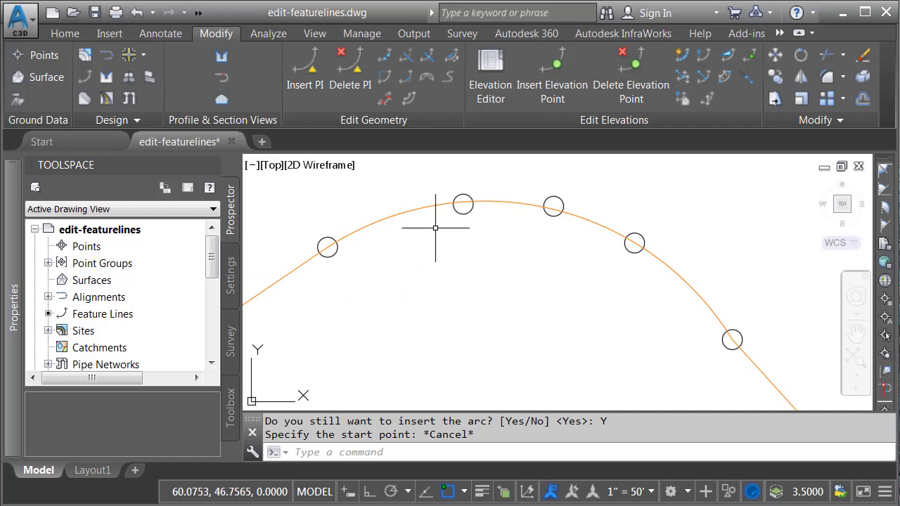
pyautogui.click(427, 208)
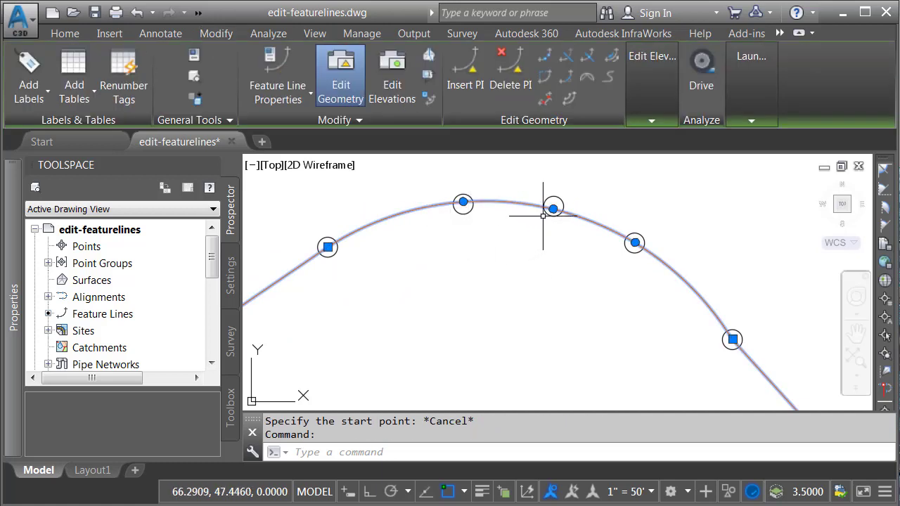
pyautogui.keyDown('shift'); pyautogui.moveTo(554, 316); pyautogui.dragTo(566, 253, button='middle'); pyautogui.keyUp('shift')
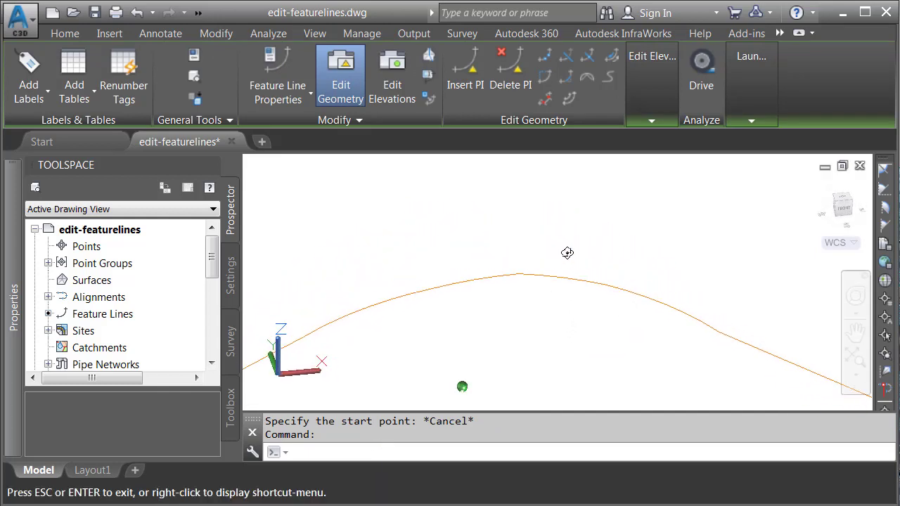
pyautogui.press('Return')
pyautogui.press('Return')
pyautogui.moveTo(572, 271); pyautogui.dragTo(509, 337, button='middle')
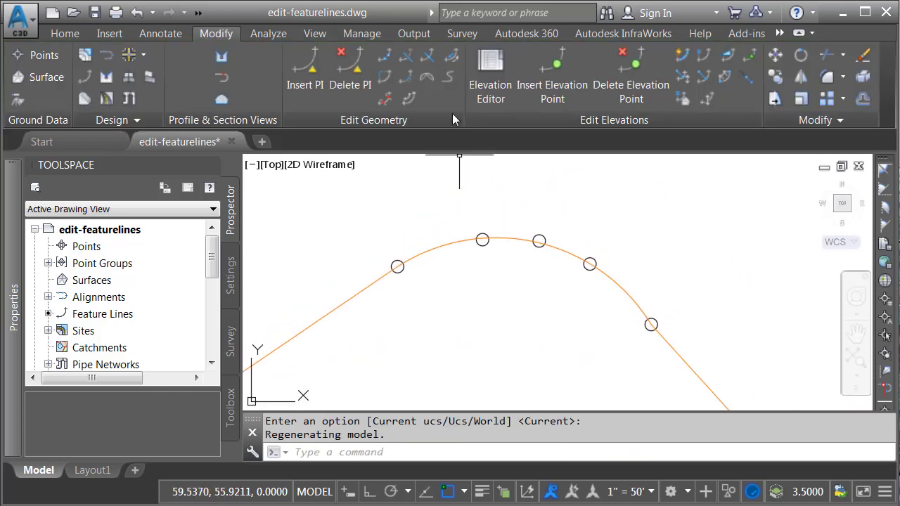
# Straighten the fitted crest arc with Smooth's Straighten option and reselect the feature line
pyautogui.click(447, 77)
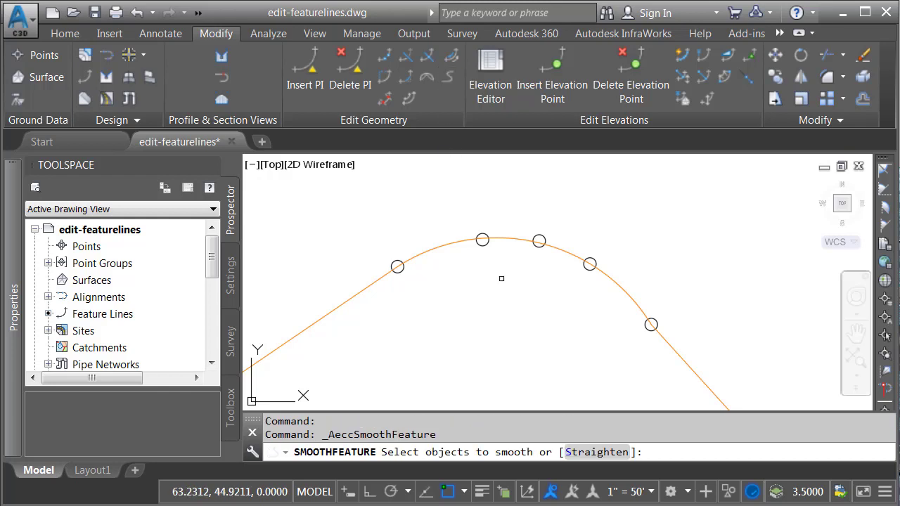
pyautogui.click(596, 452)
pyautogui.click(451, 262)
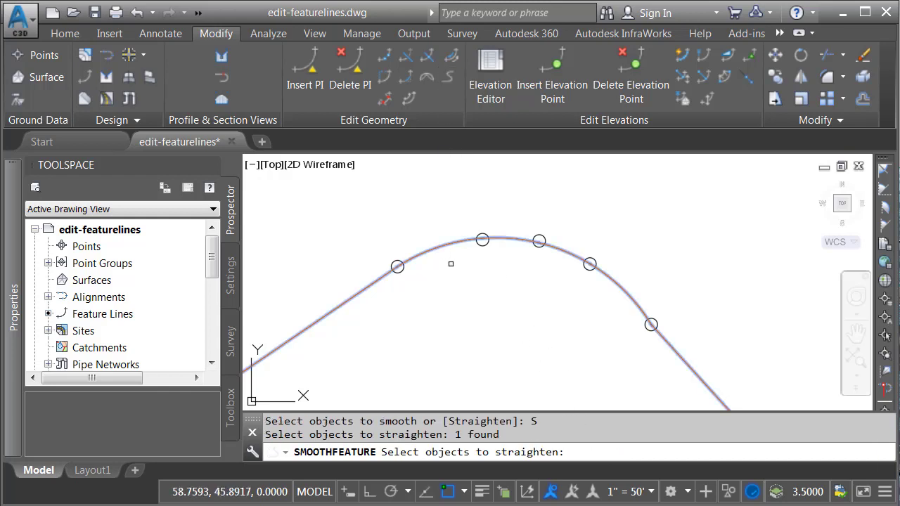
pyautogui.press('Return')
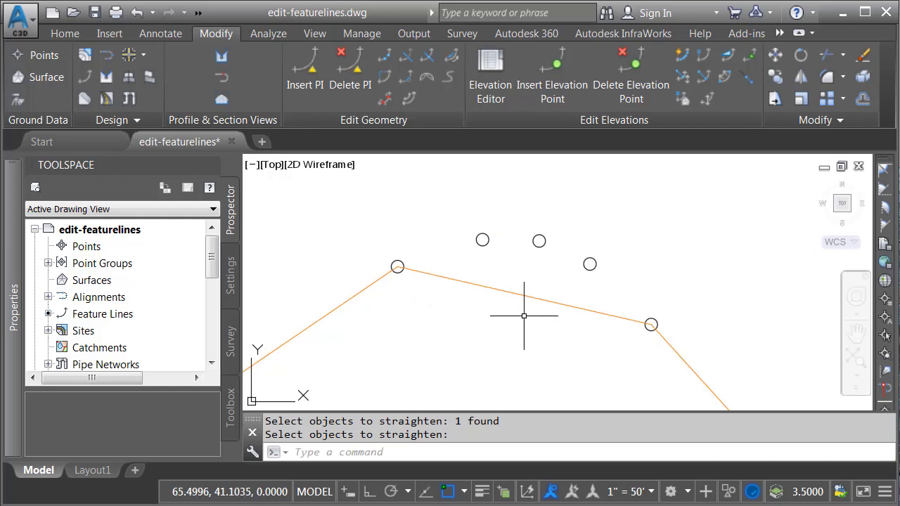
pyautogui.press('Return')
pyautogui.click(464, 278)
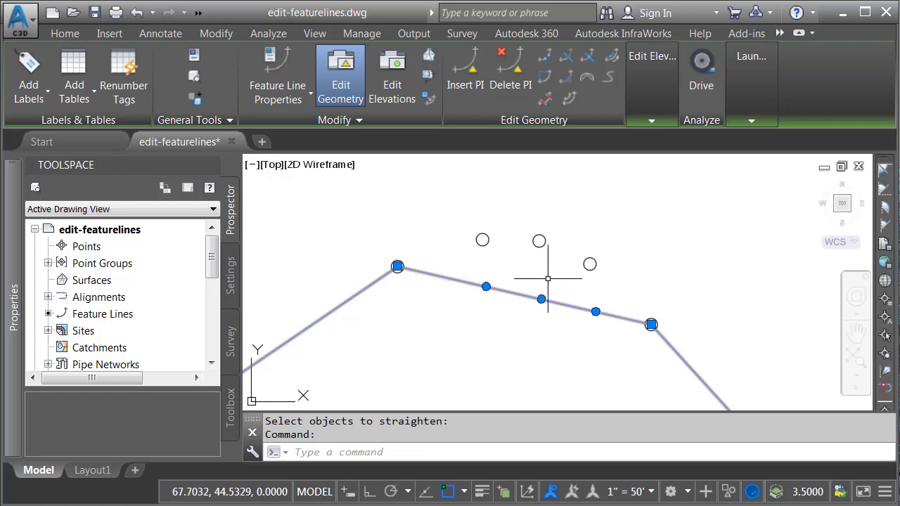
# Delete the elevation points along the straightened crest segment
pyautogui.click(651, 121)
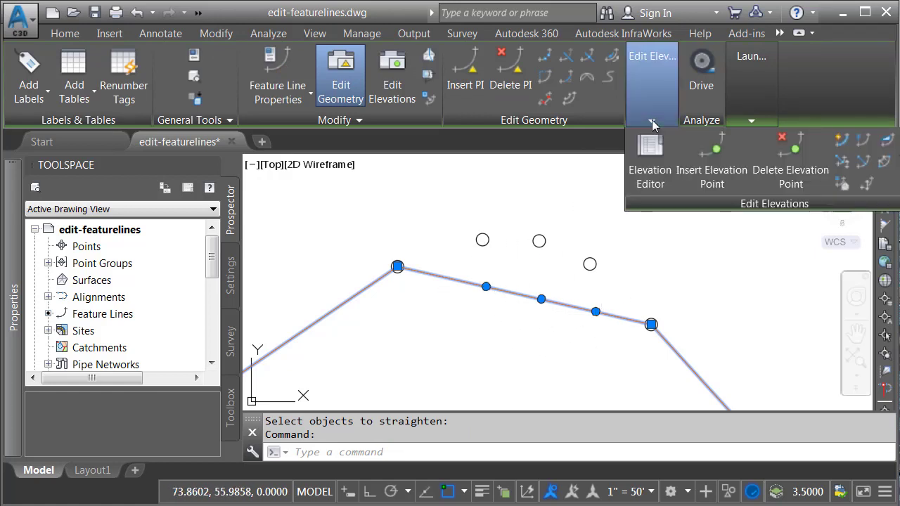
pyautogui.click(785, 144)
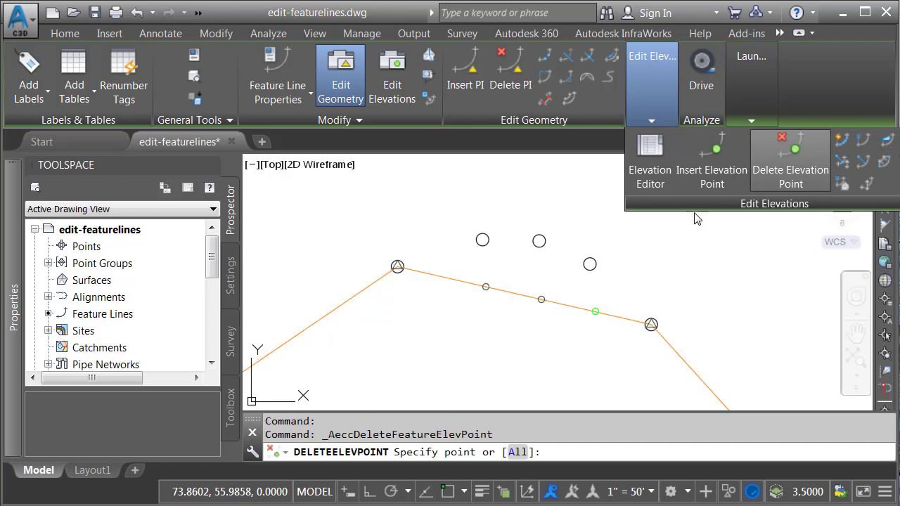
pyautogui.click(553, 287)
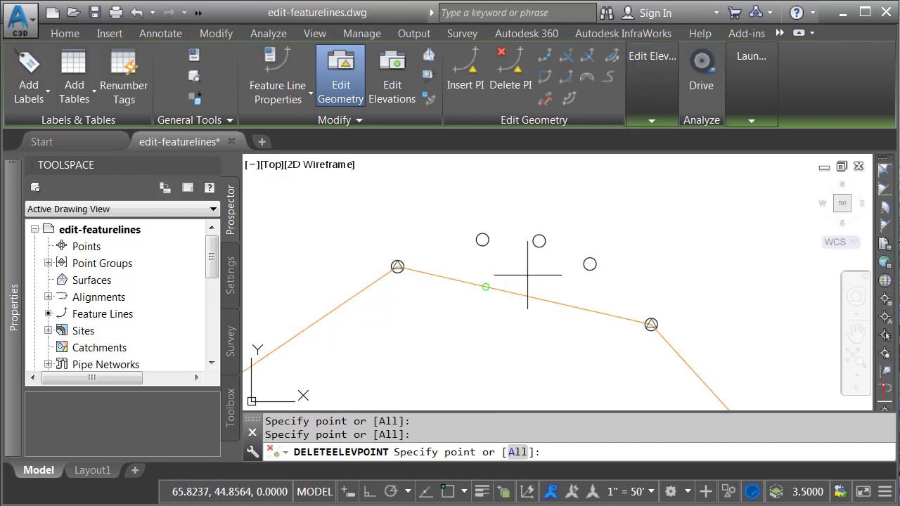
pyautogui.click(494, 273)
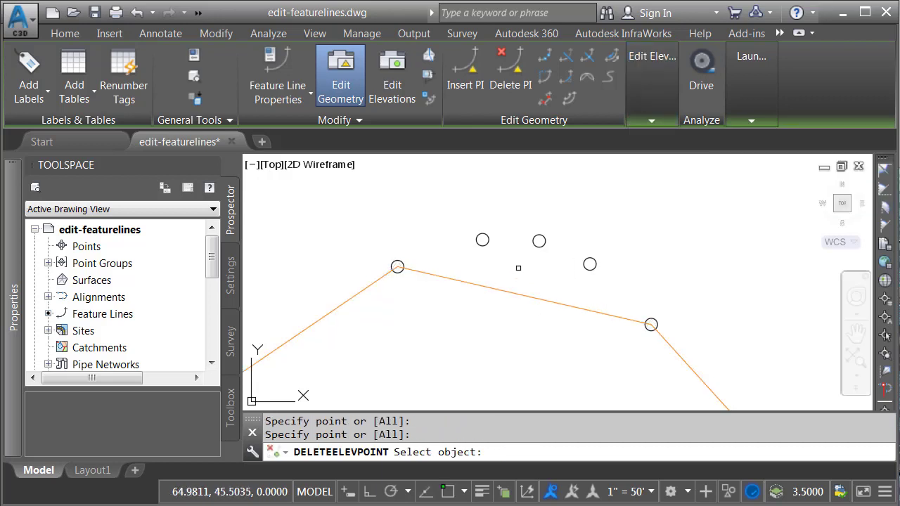
pyautogui.click(467, 64)
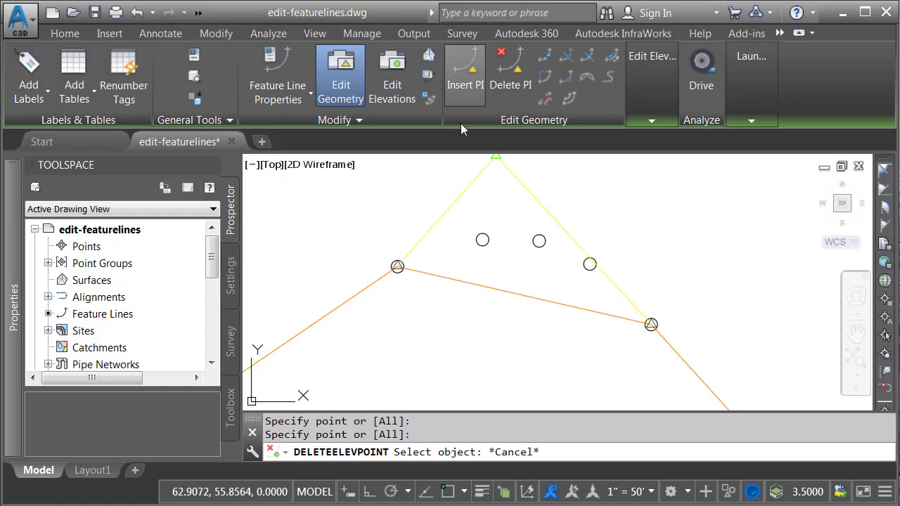
# Insert three PIs at the marked crest points, accepting each default elevation
pyautogui.click(483, 239)
pyautogui.press('Return')
pyautogui.click(539, 241)
pyautogui.press('Return')
pyautogui.click(590, 263)
pyautogui.press('Return')
pyautogui.press('Return')
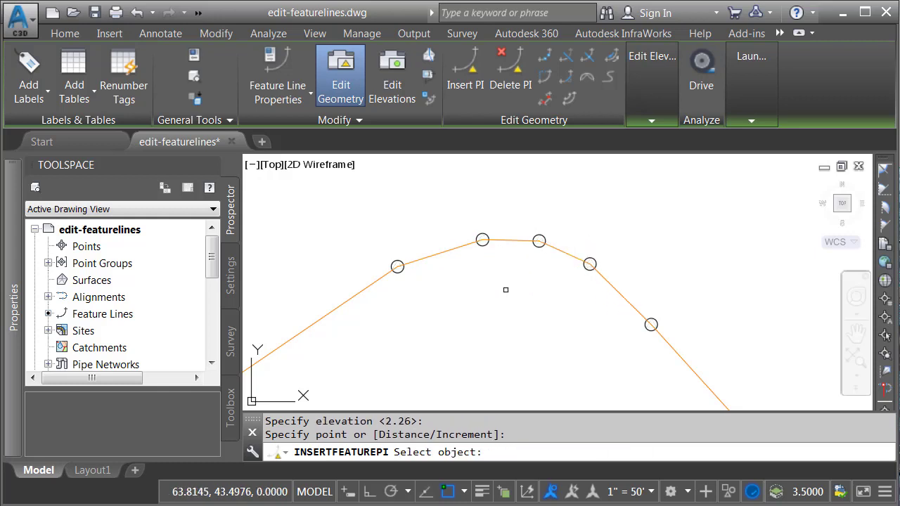
pyautogui.press('Return')
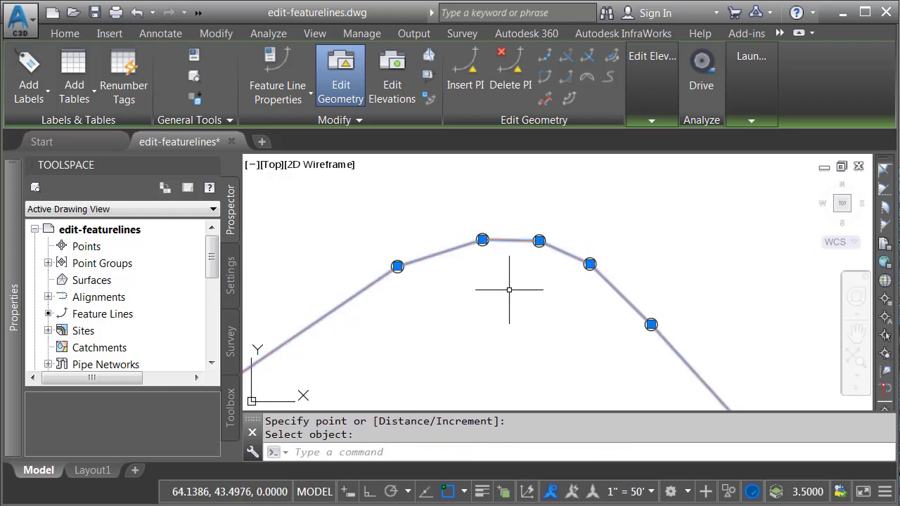
pyautogui.press('Escape')
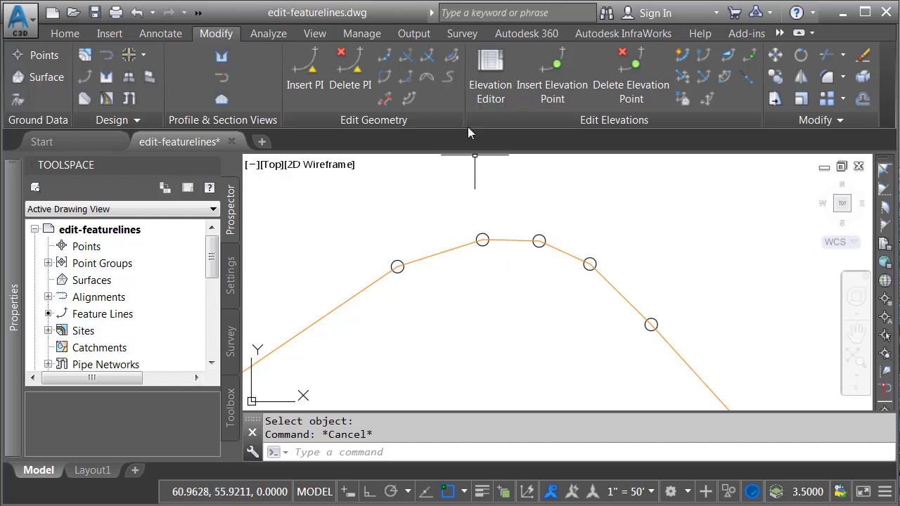
pyautogui.scroll(-3, 458, 183)
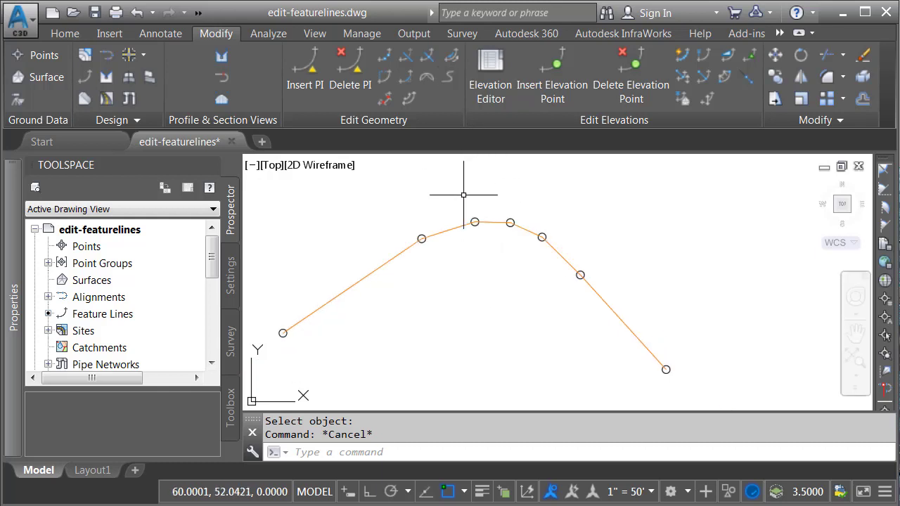
pyautogui.click(449, 78)
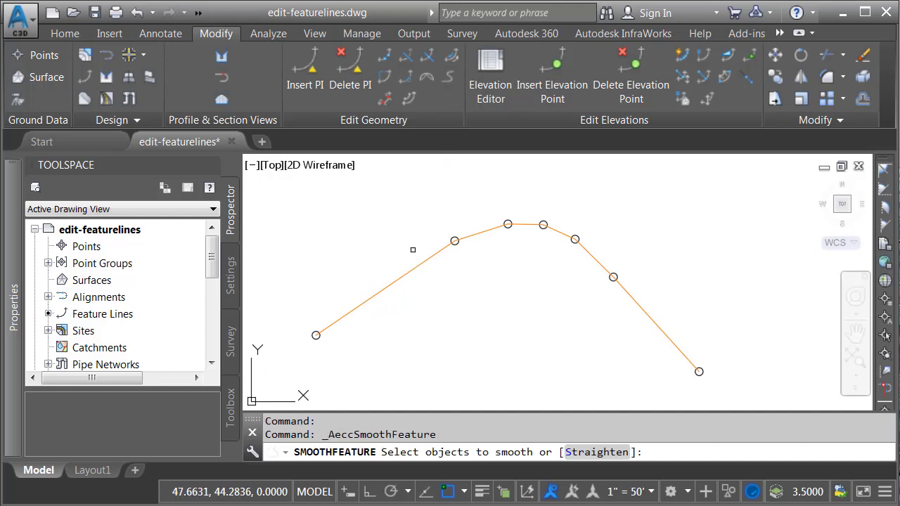
pyautogui.click(421, 263)
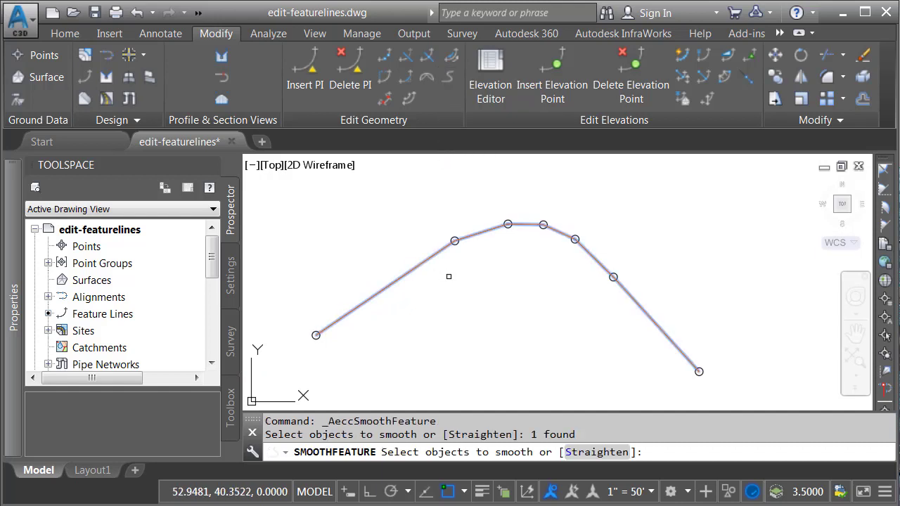
pyautogui.press('Return')
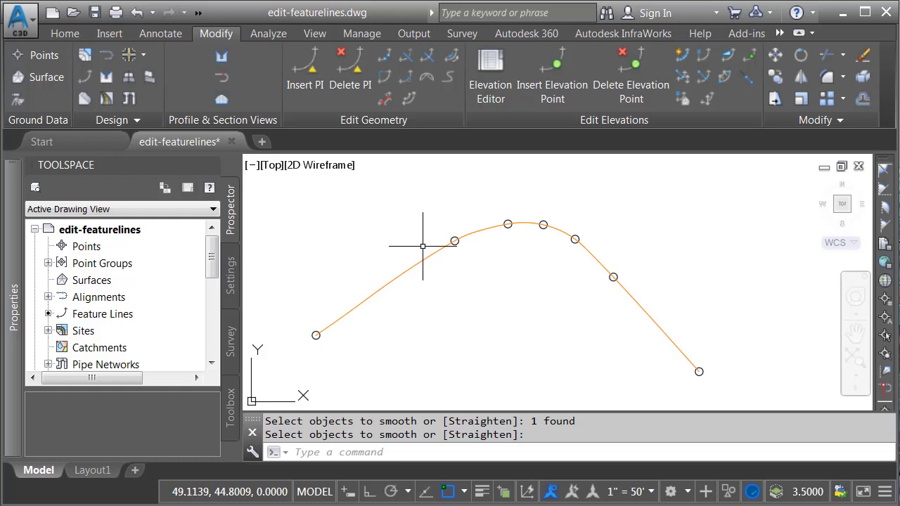
pyautogui.click(137, 14)
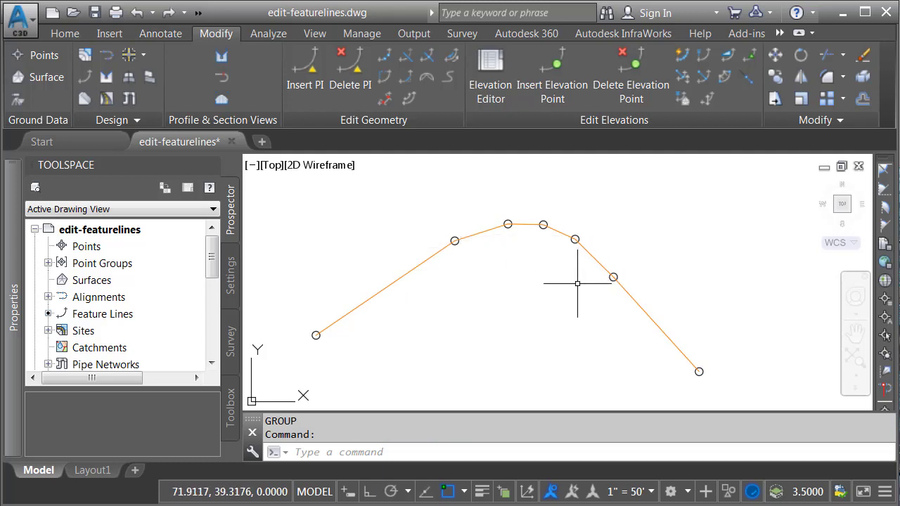
# Break the feature line at its upper-left vertex
pyautogui.click(385, 56)
pyautogui.click(437, 252)
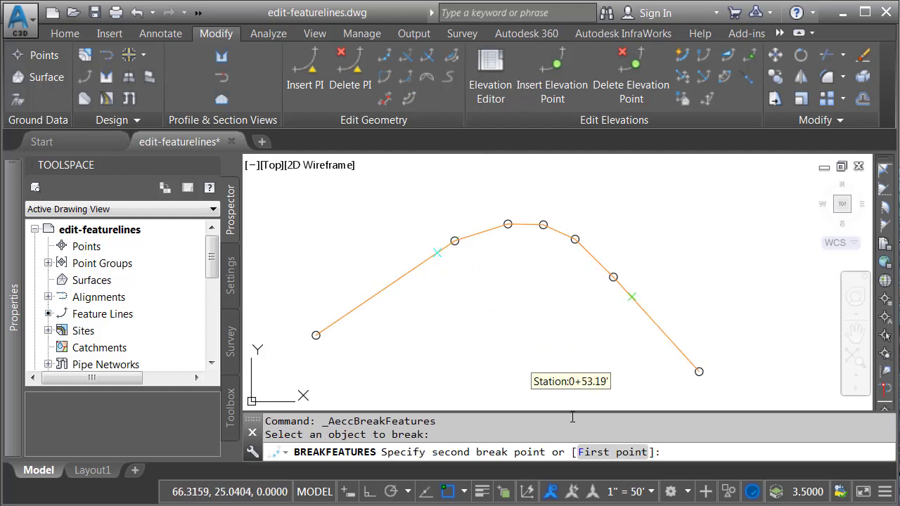
pyautogui.write('F')
pyautogui.press('Return')
pyautogui.scroll(2, 473, 274)
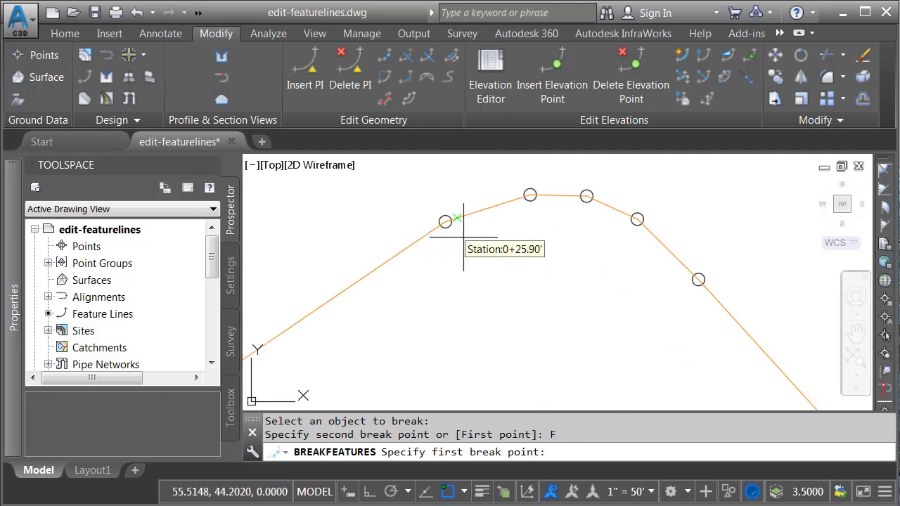
pyautogui.click(444, 221)
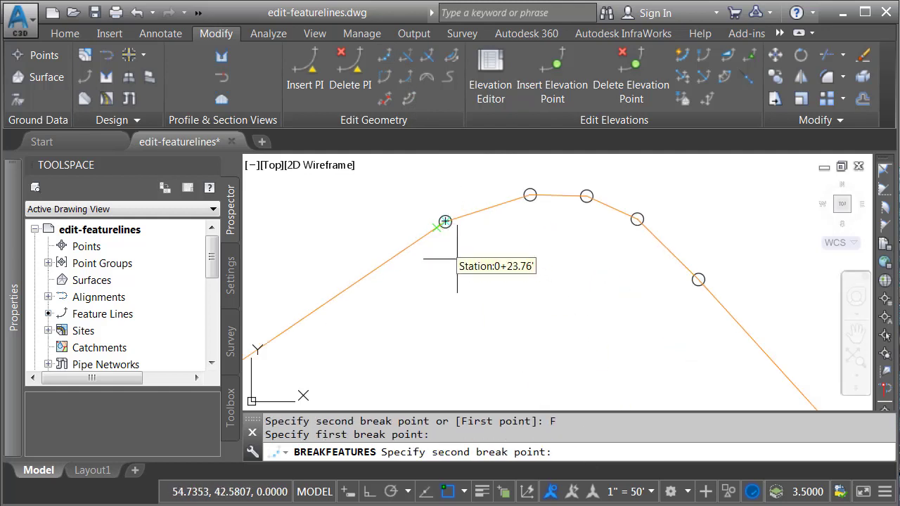
pyautogui.click(445, 222)
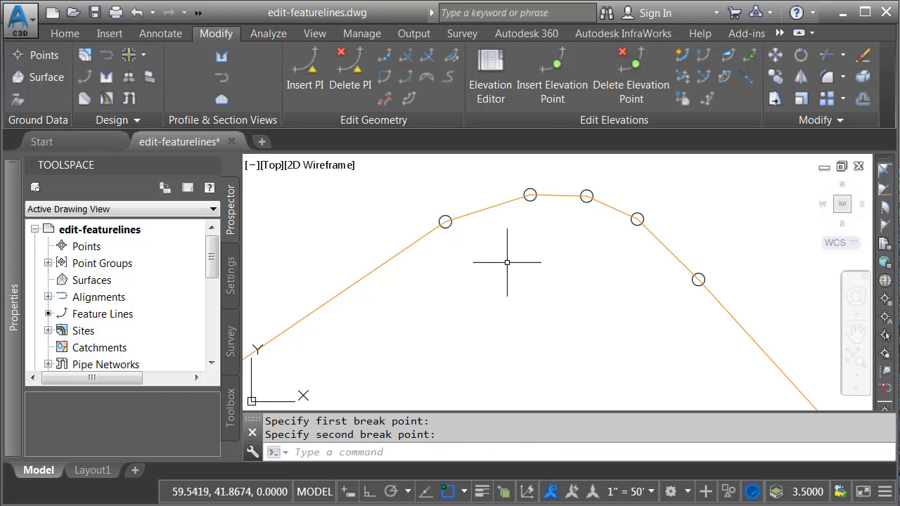
# Break it again at the lower-right vertex and check the separated pieces
pyautogui.click(384, 55)
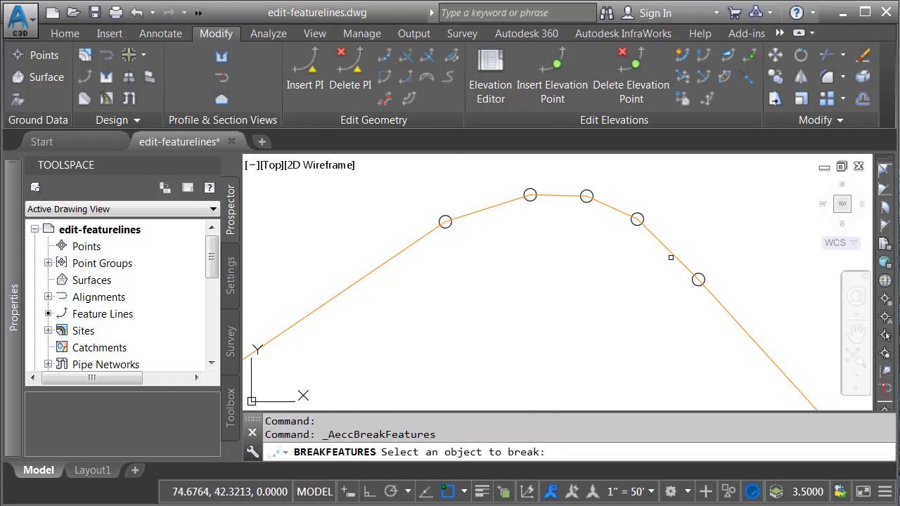
pyautogui.click(673, 256)
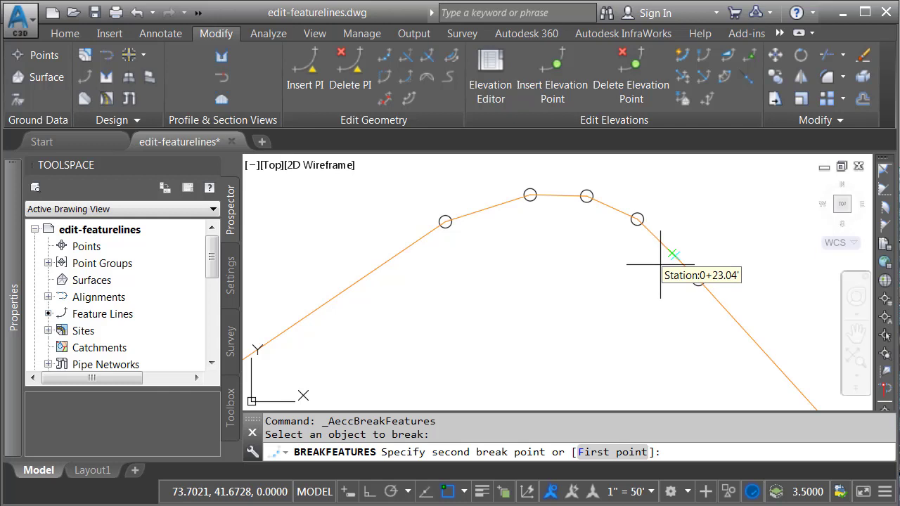
pyautogui.click(607, 450)
pyautogui.click(698, 280)
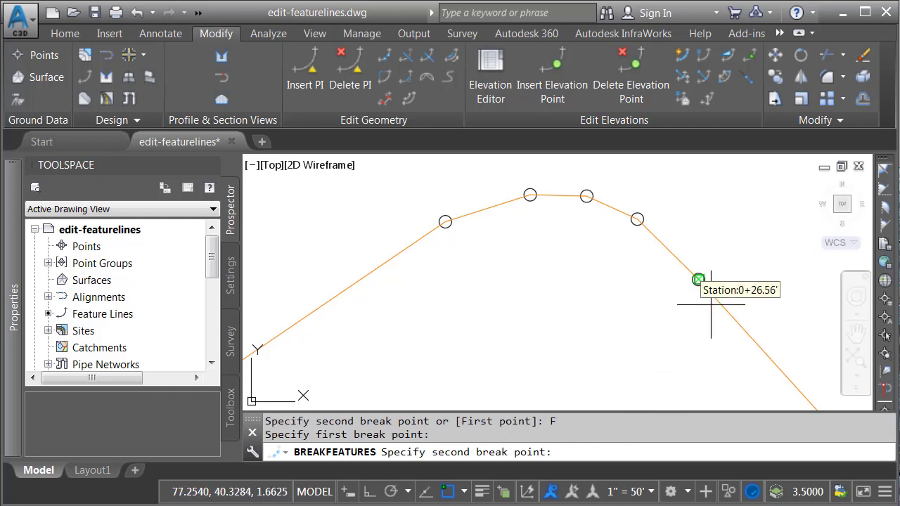
pyautogui.click(713, 299)
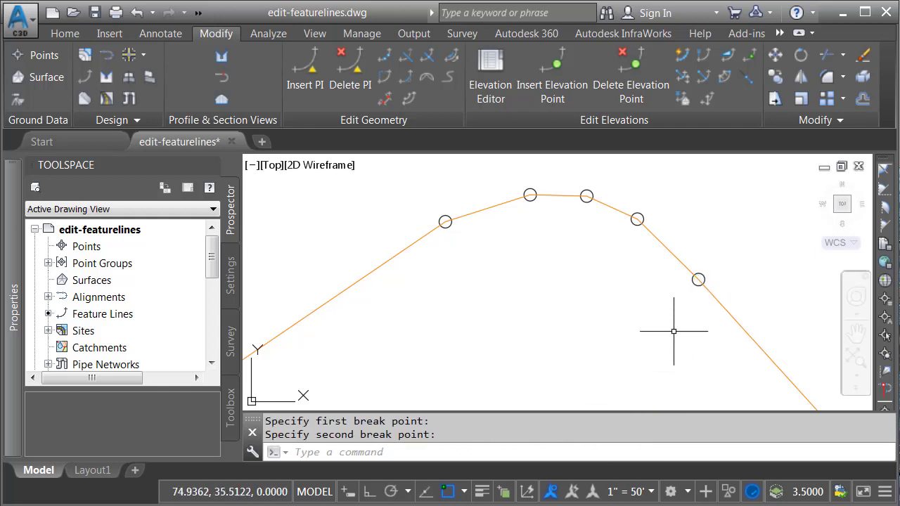
pyautogui.click(715, 301)
pyautogui.click(715, 301)
pyautogui.click(679, 259)
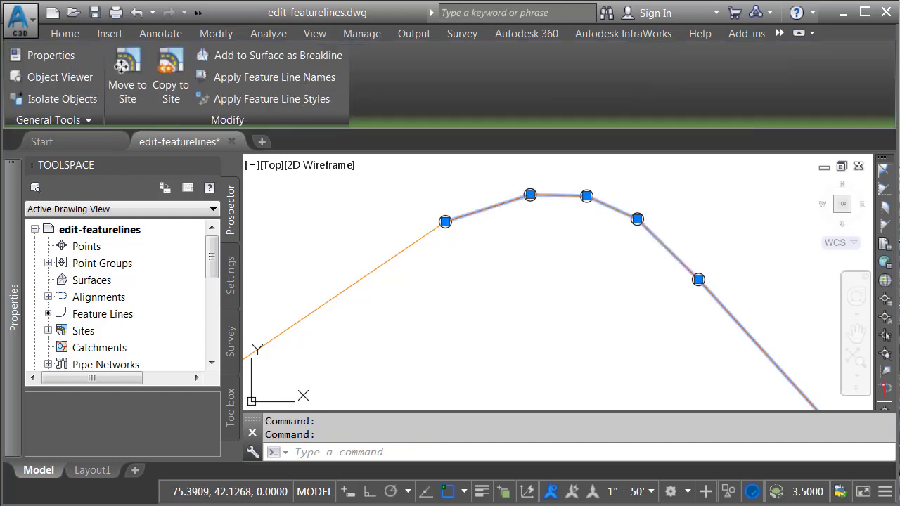
# Smooth only the middle feature line piece between the two break points
pyautogui.click(422, 235)
pyautogui.press('Escape')
pyautogui.press('Escape')
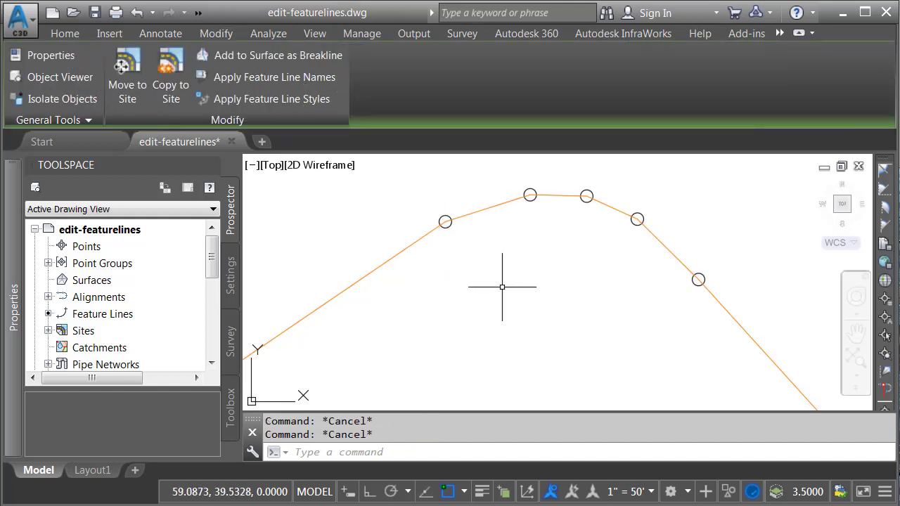
pyautogui.scroll(-3, 503, 287)
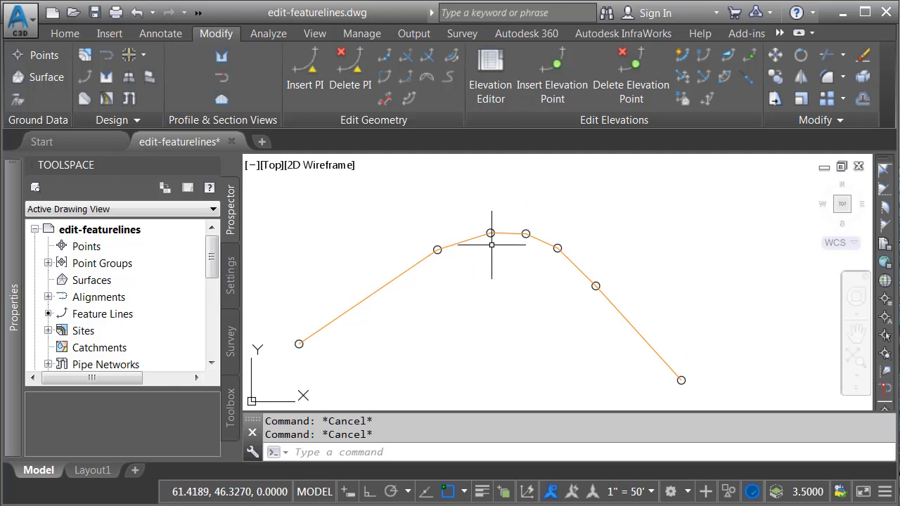
pyautogui.click(448, 78)
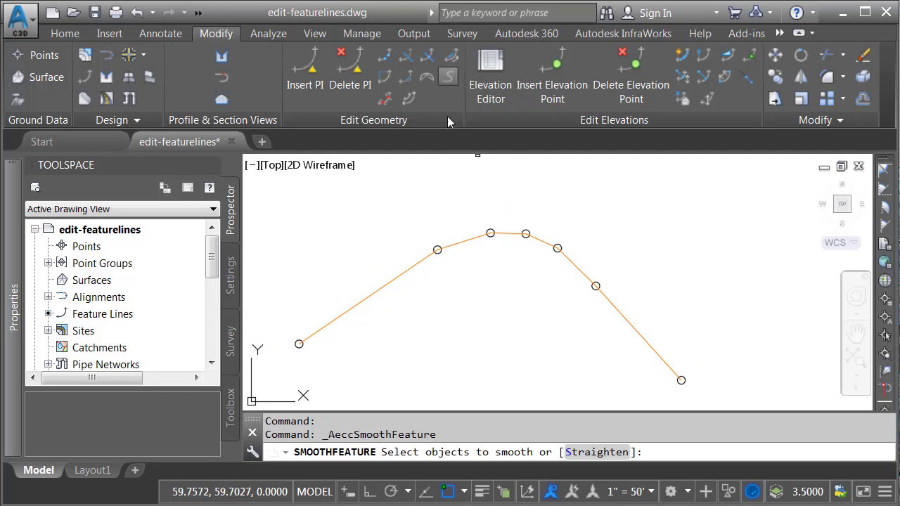
pyautogui.click(462, 241)
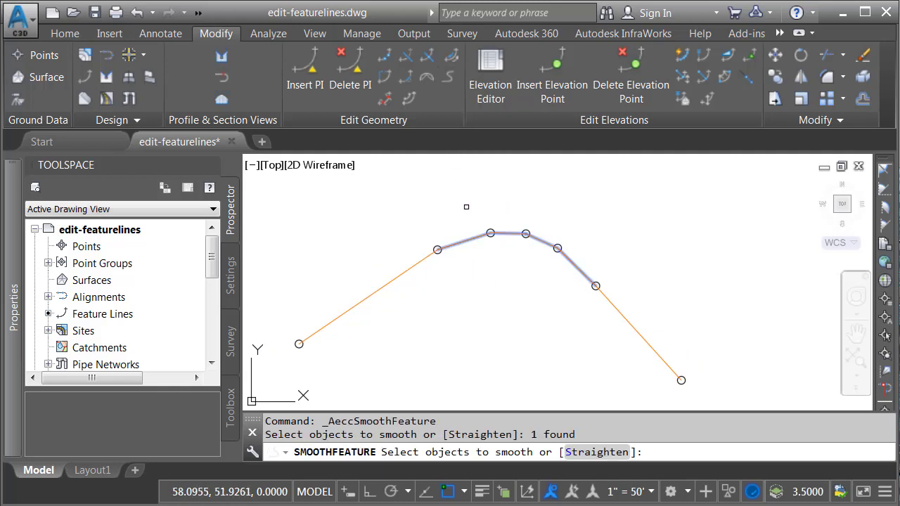
pyautogui.press('Return')
# Orbit to inspect the smoothed crest in 3D, then return to plan view with PLAN
pyautogui.scroll(3, 470, 211)
pyautogui.moveTo(485, 227)
pyautogui.mouseDown(button='middle')
pyautogui.moveTo(436, 193)
pyautogui.moveTo(415, 196)
pyautogui.moveTo(446, 201)
pyautogui.mouseUp(button='middle')
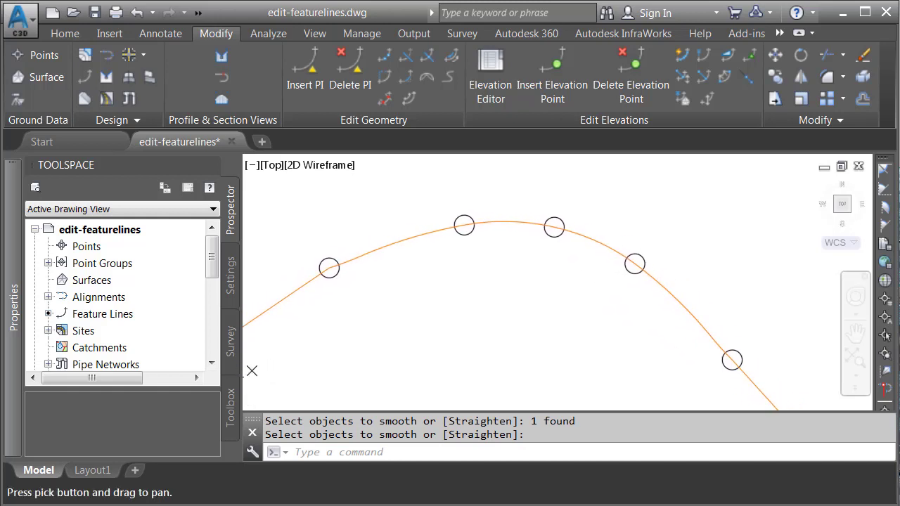
pyautogui.moveTo(494, 316)
pyautogui.keyDown('shift'); pyautogui.mouseDown(button='middle')
pyautogui.moveTo(497, 230)
pyautogui.moveTo(502, 321)
pyautogui.mouseUp(button='middle'); pyautogui.keyUp('shift')
pyautogui.write('plan')
pyautogui.press('Return')
pyautogui.press('Return')
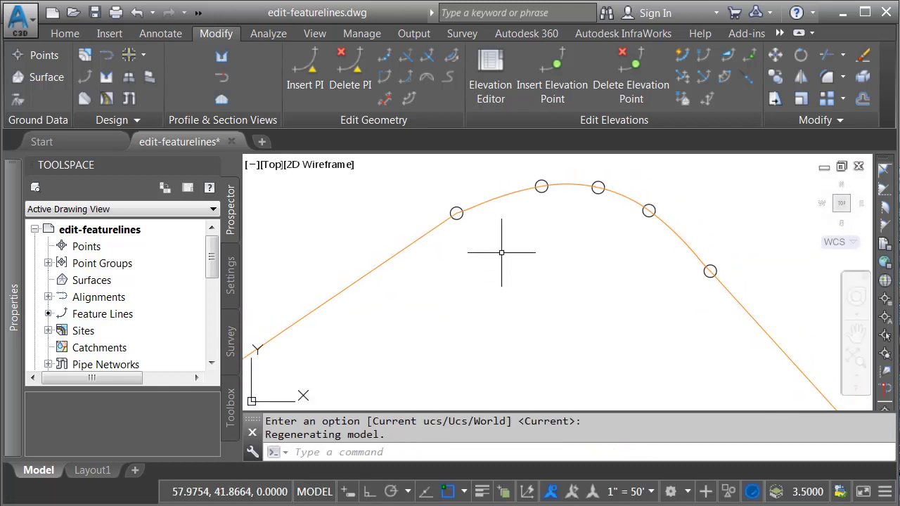
# Stretch the curve's first end grip onto the adjacent straight feature line using a Nearest snap
pyautogui.click(484, 203)
pyautogui.scroll(5, 443, 202)
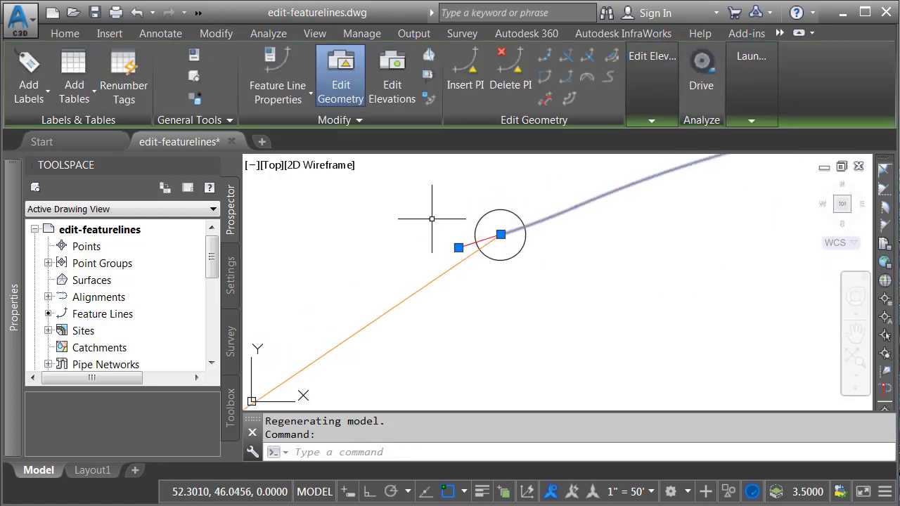
pyautogui.click(458, 247)
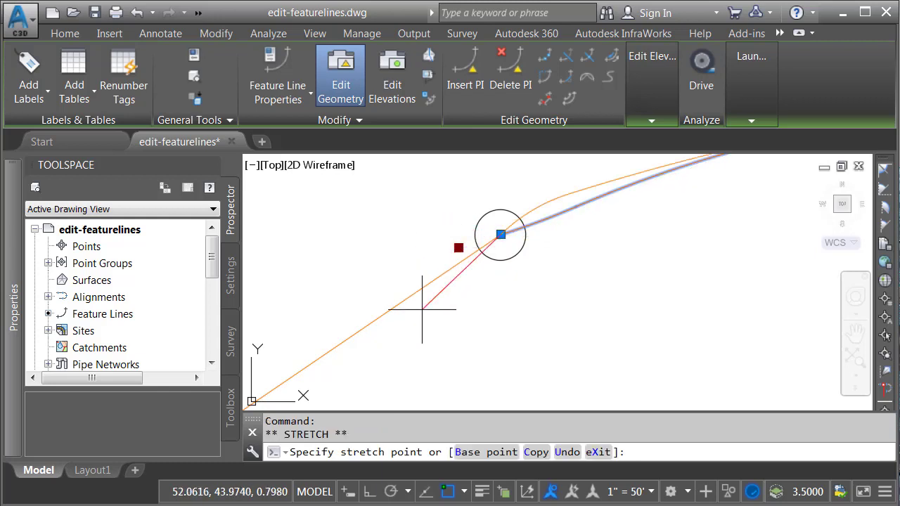
pyautogui.keyDown('shift'); pyautogui.rightClick(404, 242); pyautogui.keyUp('shift')
pyautogui.press('r')
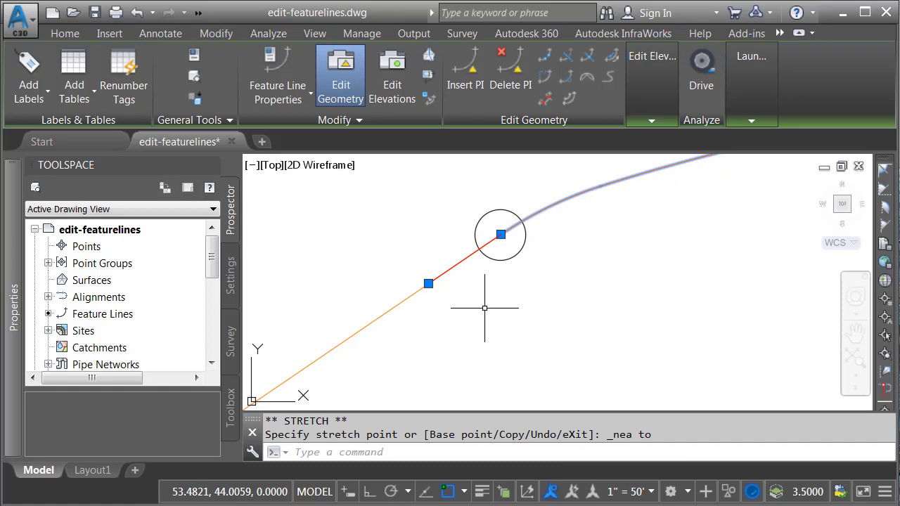
pyautogui.scroll(-3, 486, 305)
# Stretch the curve's other end onto the right straight feature line with a Nearest snap
pyautogui.moveTo(586, 379); pyautogui.dragTo(426, 261, button='middle')
pyautogui.scroll(5, 646, 311)
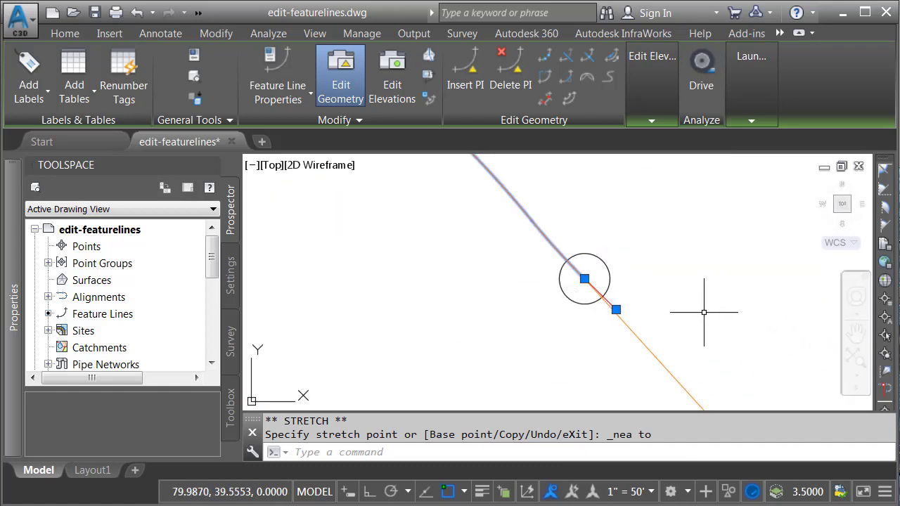
pyautogui.keyDown('shift'); pyautogui.rightClick(572, 304); pyautogui.keyUp('shift')
pyautogui.click(586, 260)
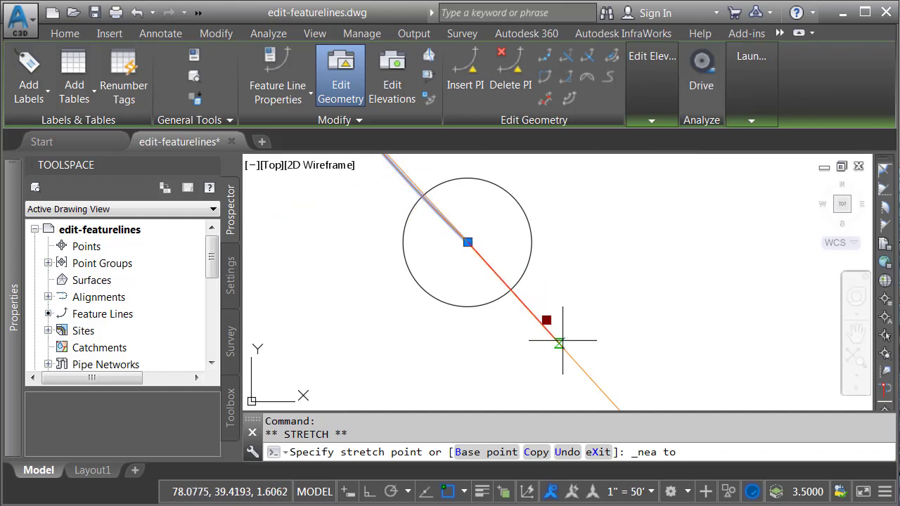
pyautogui.click(547, 340)
pyautogui.scroll(-3, 597, 311)
pyautogui.moveTo(602, 315); pyautogui.dragTo(572, 297, button='middle')
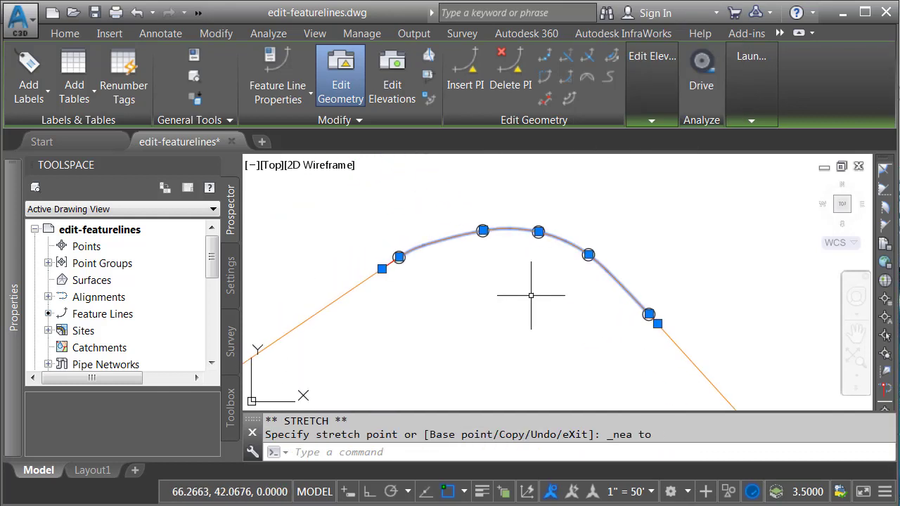
pyautogui.press('Escape')
pyautogui.press('Escape')
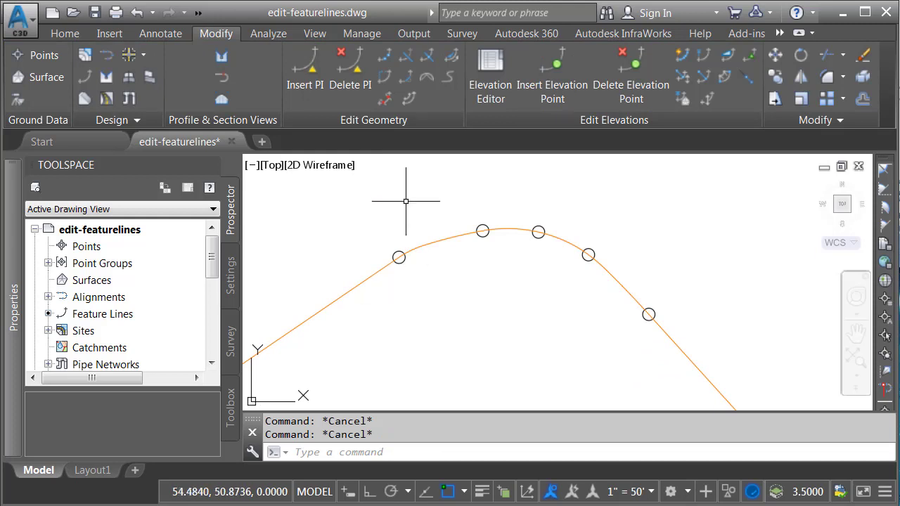
# Join the curve with the left and right straight feature lines into one
pyautogui.click(427, 56)
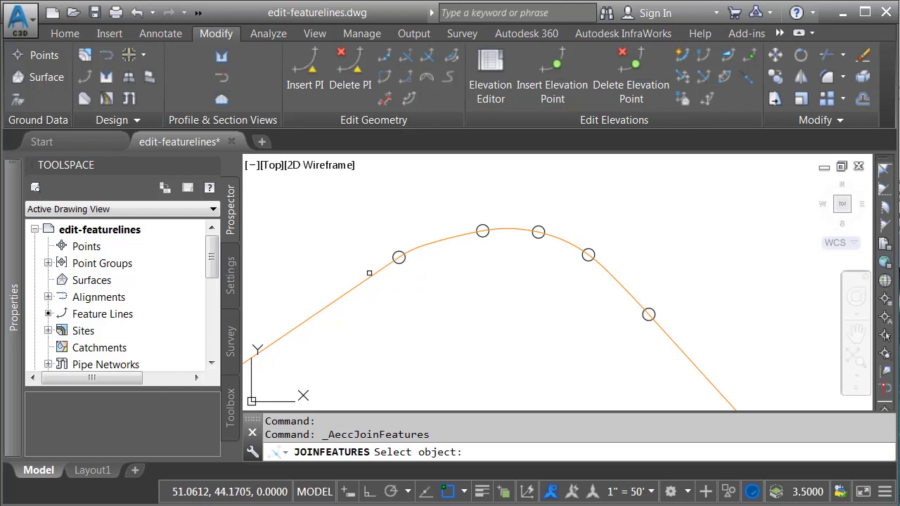
pyautogui.click(372, 274)
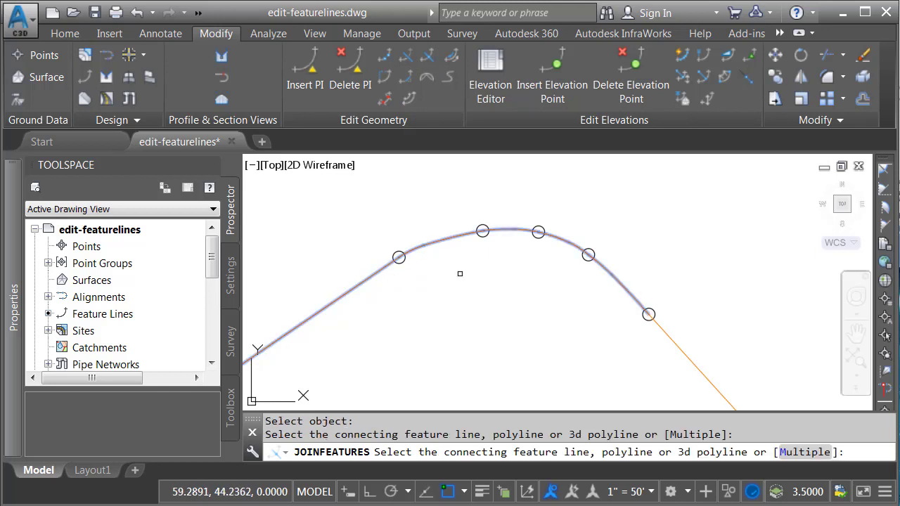
pyautogui.click(661, 341)
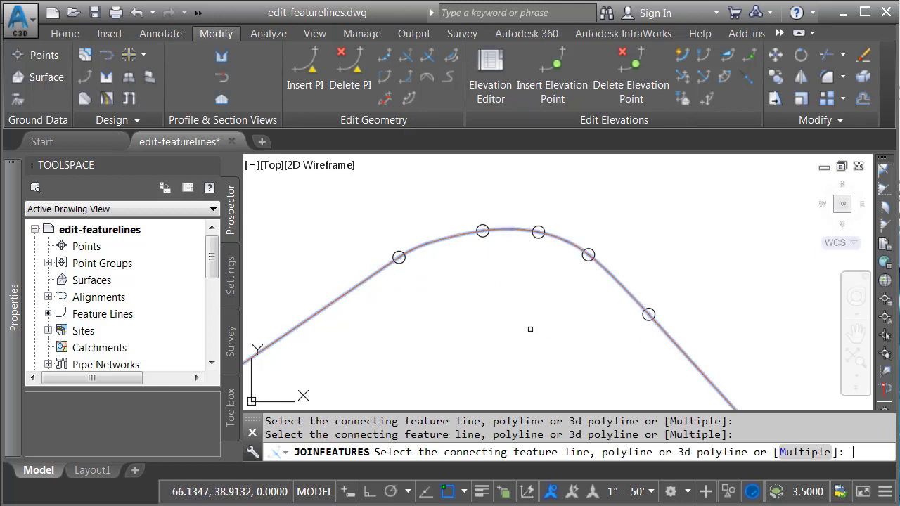
pyautogui.press('Return')
# Select the joined feature line, orbit to check it in 3D, and return to plan view
pyautogui.click(458, 238)
pyautogui.scroll(-2, 478, 278)
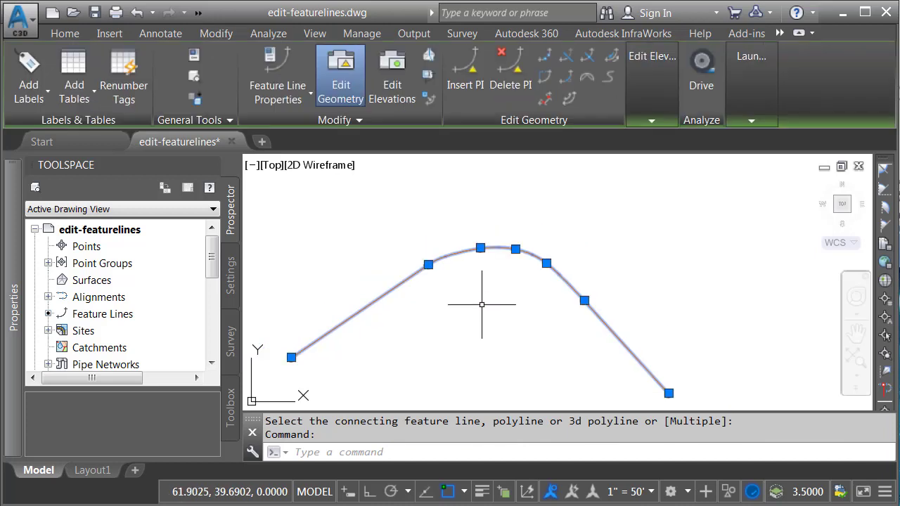
pyautogui.moveTo(480, 300); pyautogui.dragTo(492, 271, button='middle')
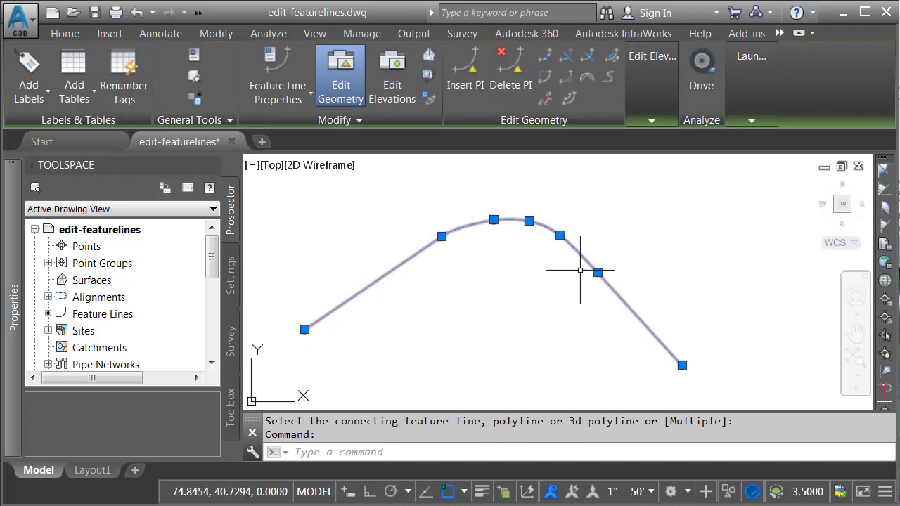
pyautogui.keyDown('shift'); pyautogui.moveTo(510, 312); pyautogui.dragTo(514, 246, button='middle'); pyautogui.keyUp('shift')
pyautogui.write('n')
pyautogui.press('Return')
pyautogui.press('Return')
pyautogui.press('Escape')
pyautogui.press('Escape')
pyautogui.scroll(-2, 521, 287)
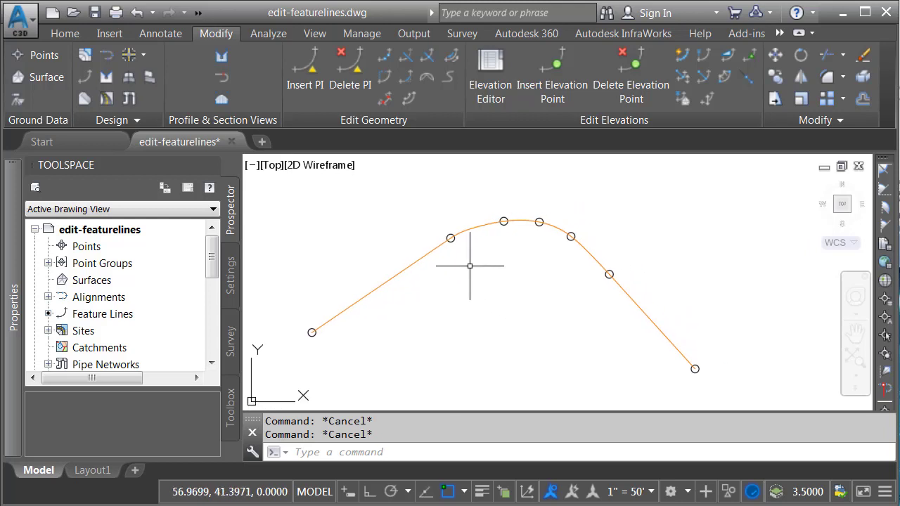
# Straighten the joined feature line's curved crest into chord segments using Smooth's Straighten option
pyautogui.click(447, 78)
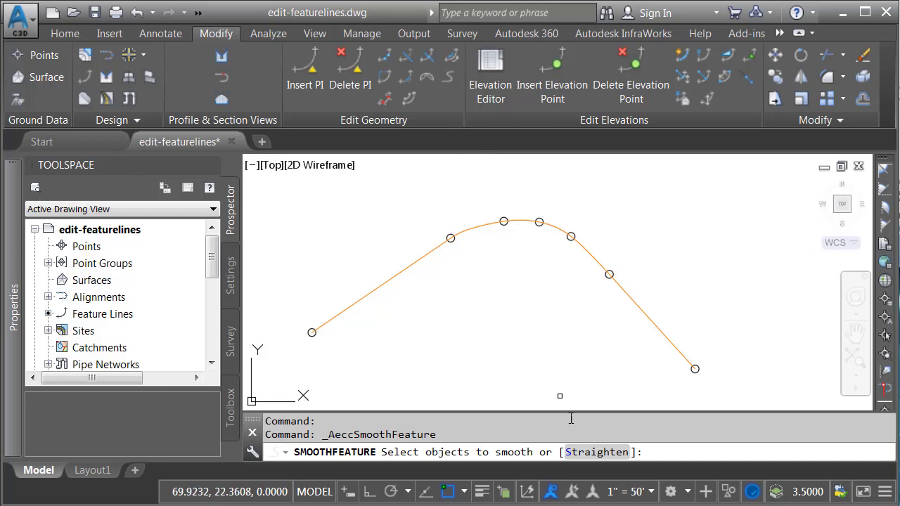
pyautogui.click(596, 452)
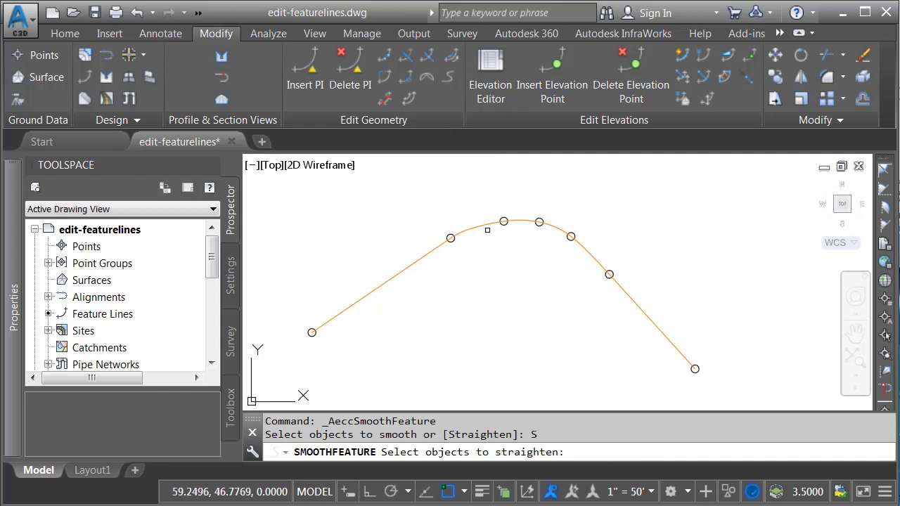
pyautogui.click(488, 229)
pyautogui.scroll(2, 537, 203)
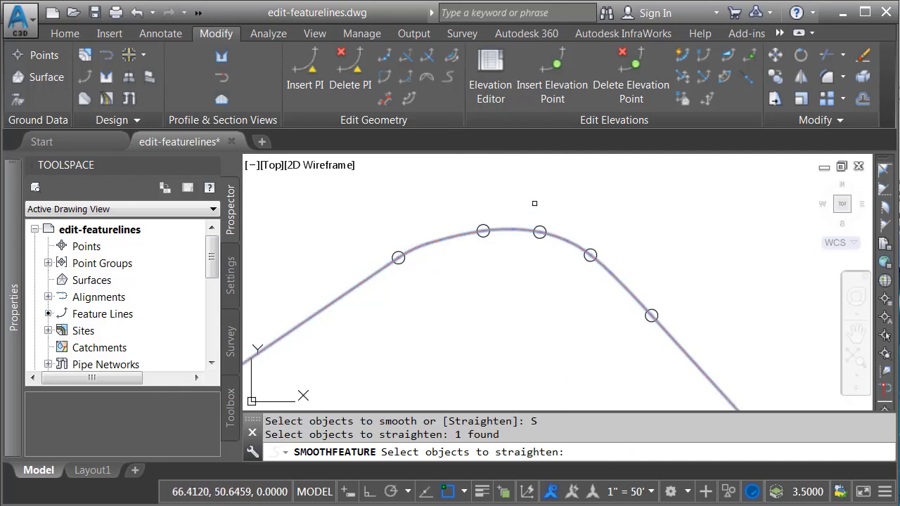
pyautogui.press('Return')
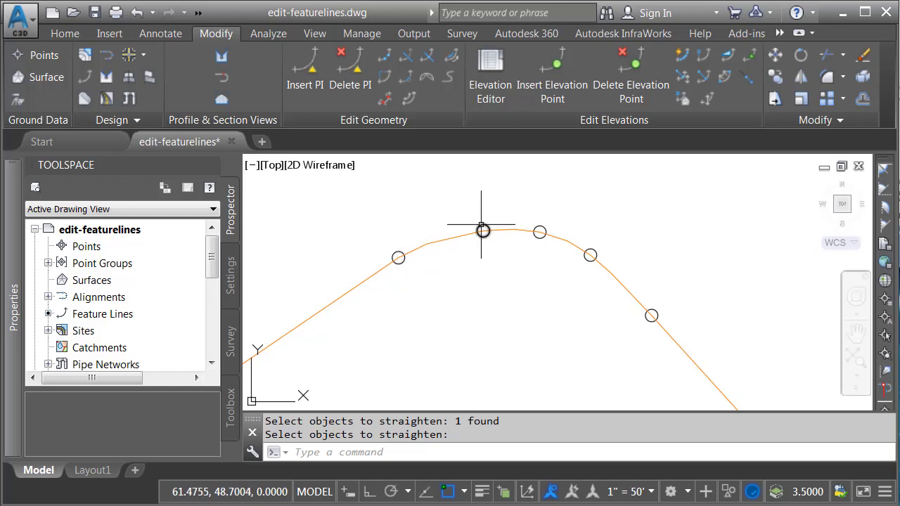
pyautogui.press('Return')
pyautogui.click(450, 242)
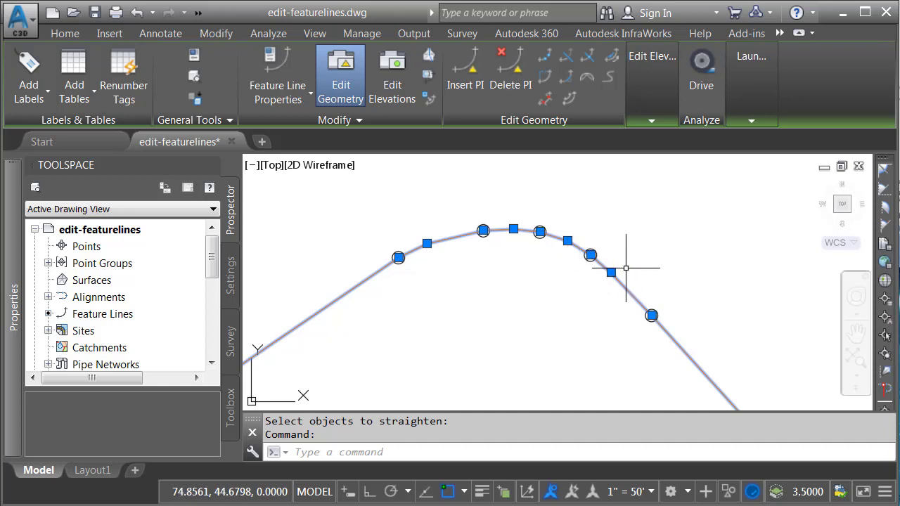
# Delete the four extra PIs on the left rise, crest top, right of crest and right slope
pyautogui.click(506, 69)
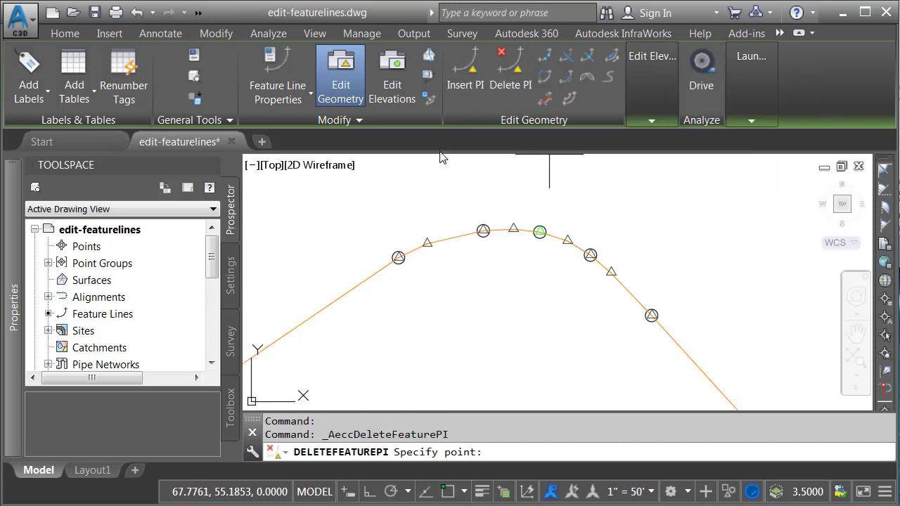
pyautogui.click(423, 206)
pyautogui.click(518, 200)
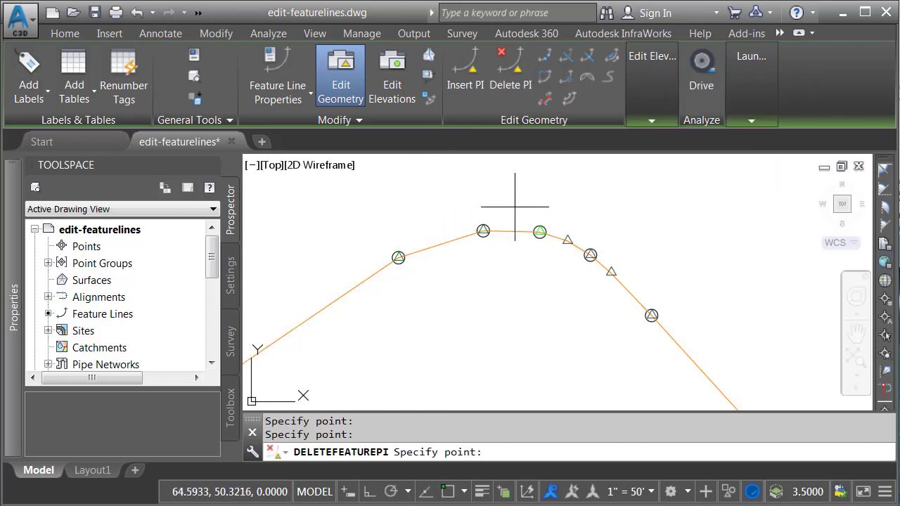
pyautogui.click(583, 201)
pyautogui.click(632, 251)
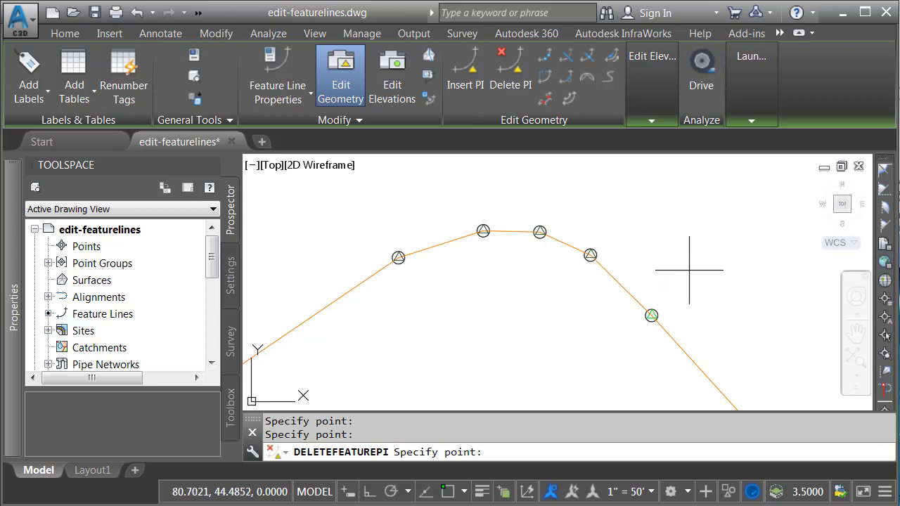
pyautogui.press('Return')
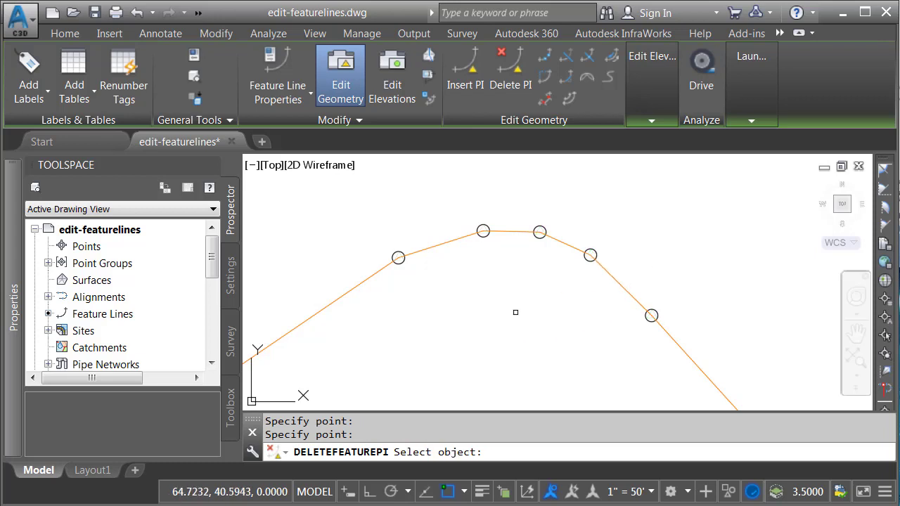
pyautogui.press('Escape')
pyautogui.press('Escape')
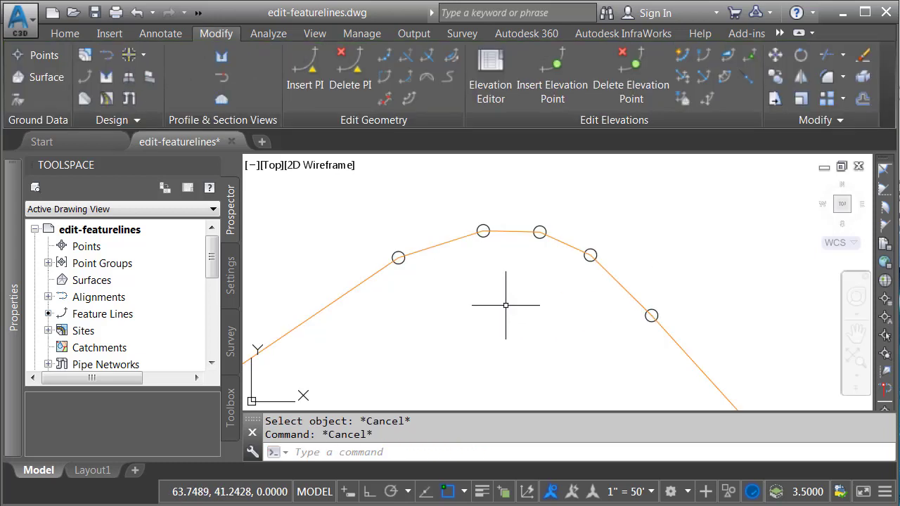
pyautogui.scroll(-3, 505, 305)
pyautogui.moveTo(497, 335)
pyautogui.keyDown('shift'); pyautogui.mouseDown(button='middle')
pyautogui.moveTo(438, 287)
pyautogui.moveTo(506, 256)
pyautogui.moveTo(513, 271)
pyautogui.mouseUp(button='middle'); pyautogui.keyUp('shift')
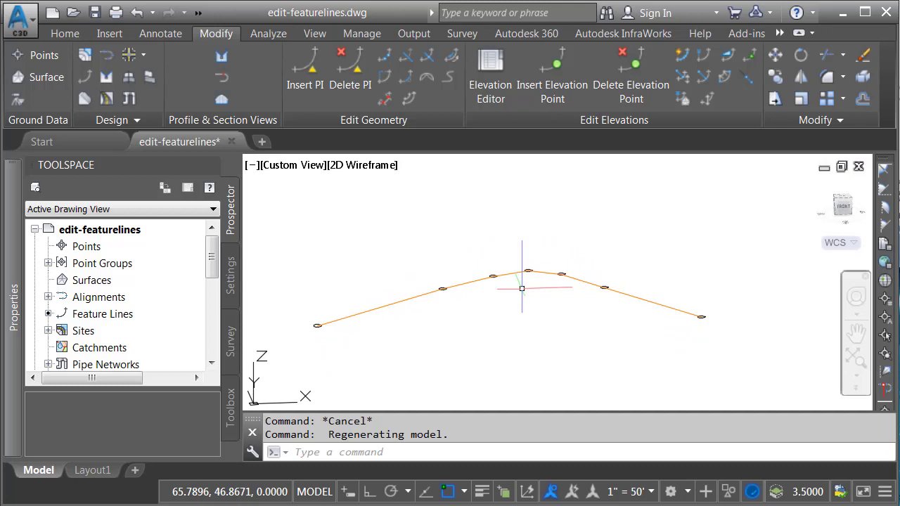
pyautogui.write('plan')
pyautogui.press('Return')
pyautogui.press('Return')
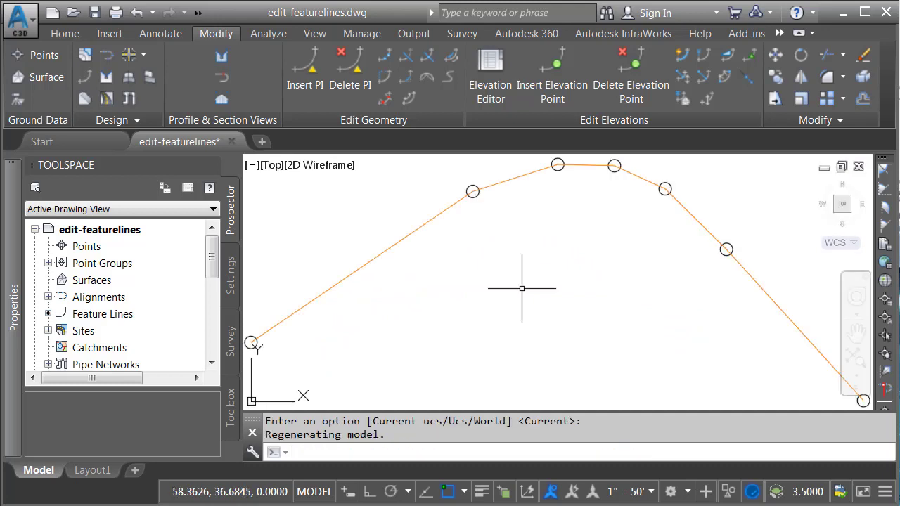
pyautogui.scroll(-2, 522, 287)
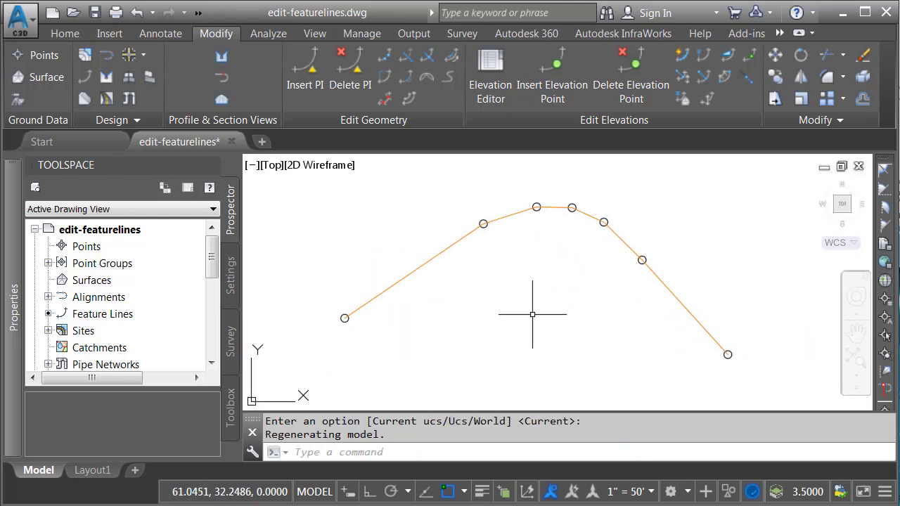